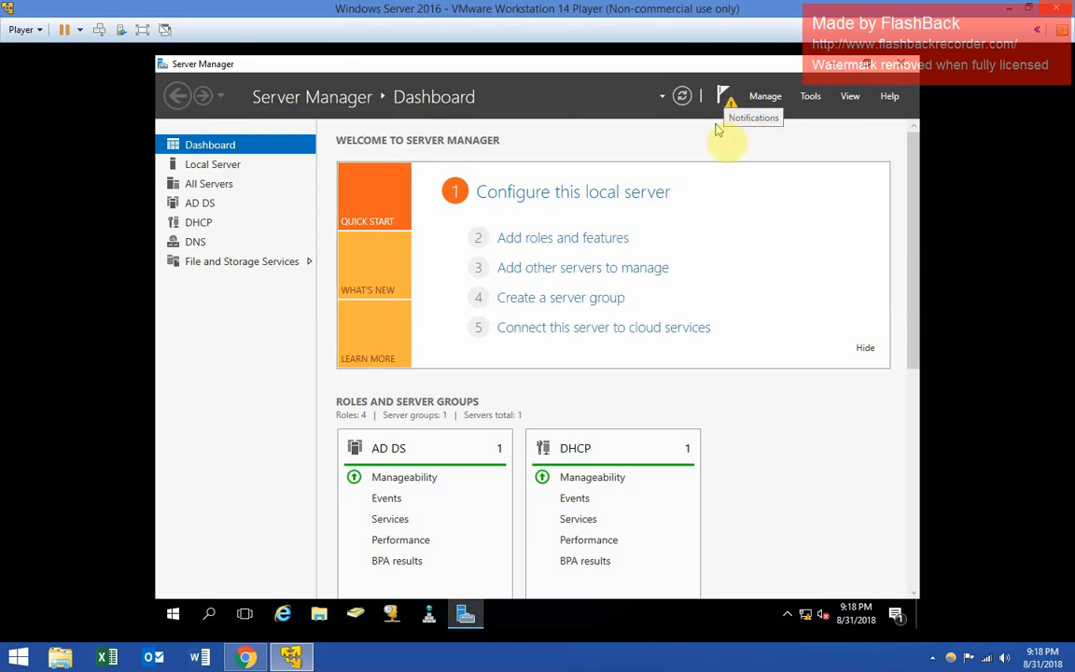
Complete the pending DHCP post-install configuration, authorizing the server in AD DS with the SANDBOX\Administrator credentials
{"action": "left_click", "coordinate": [728, 104]}
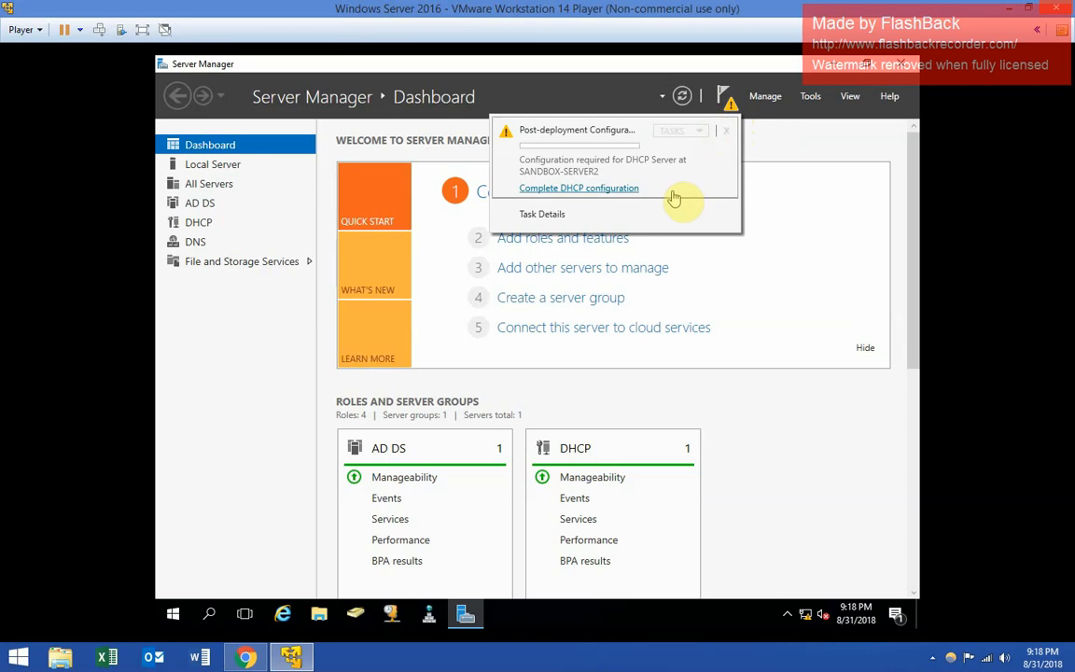
{"action": "left_click", "coordinate": [609, 190]}
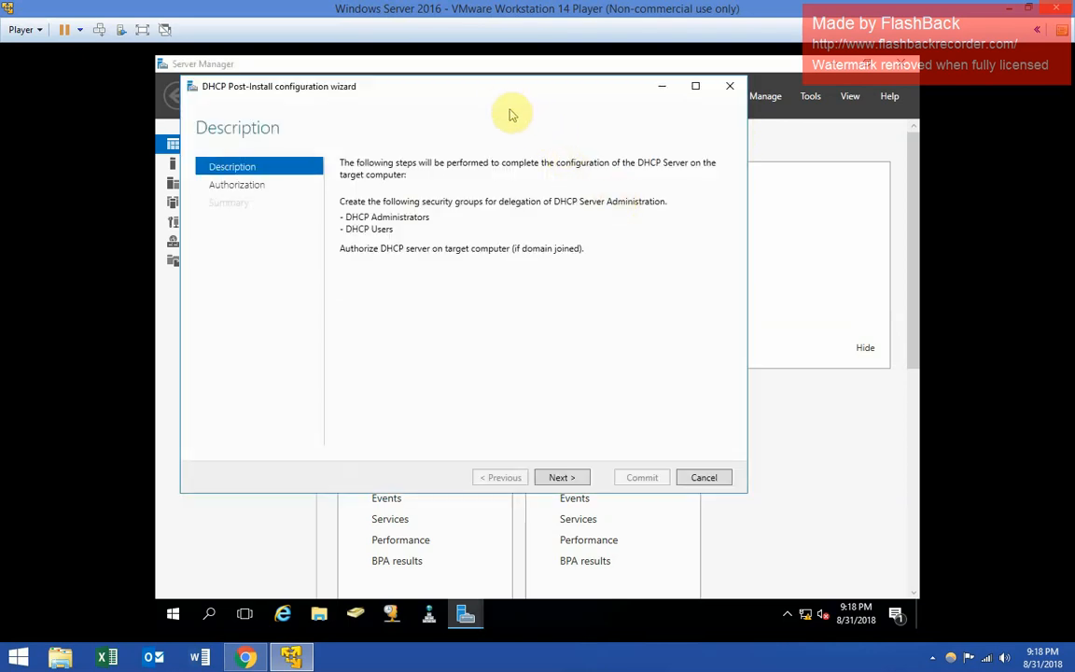
{"action": "left_click_drag", "start_coordinate": [496, 97], "coordinate": [543, 133]}
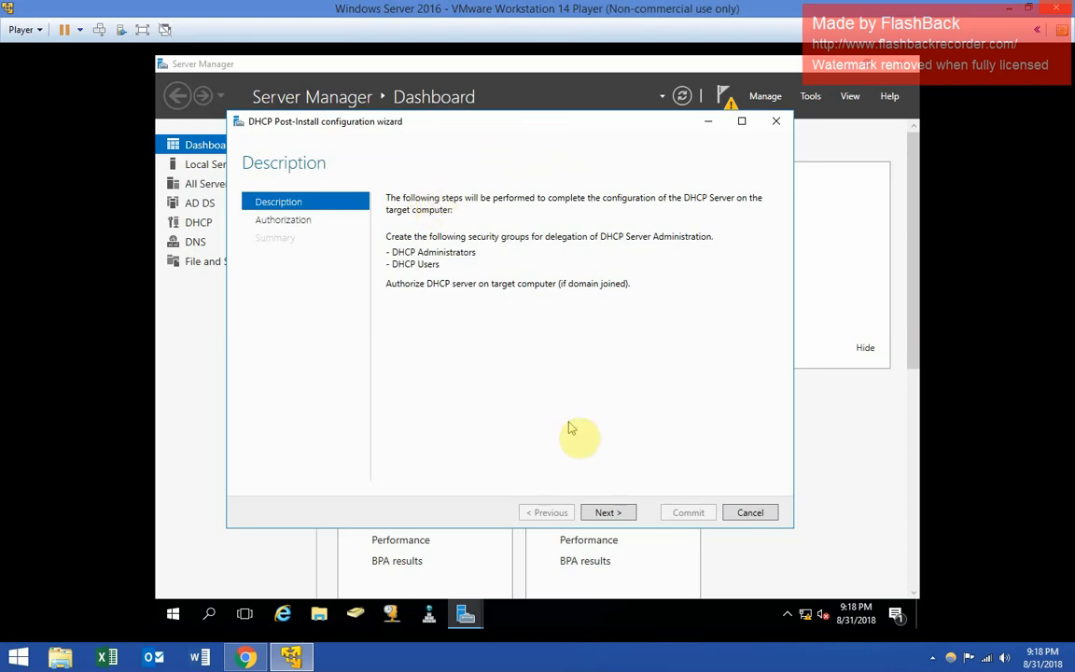
{"action": "left_click", "coordinate": [608, 512]}
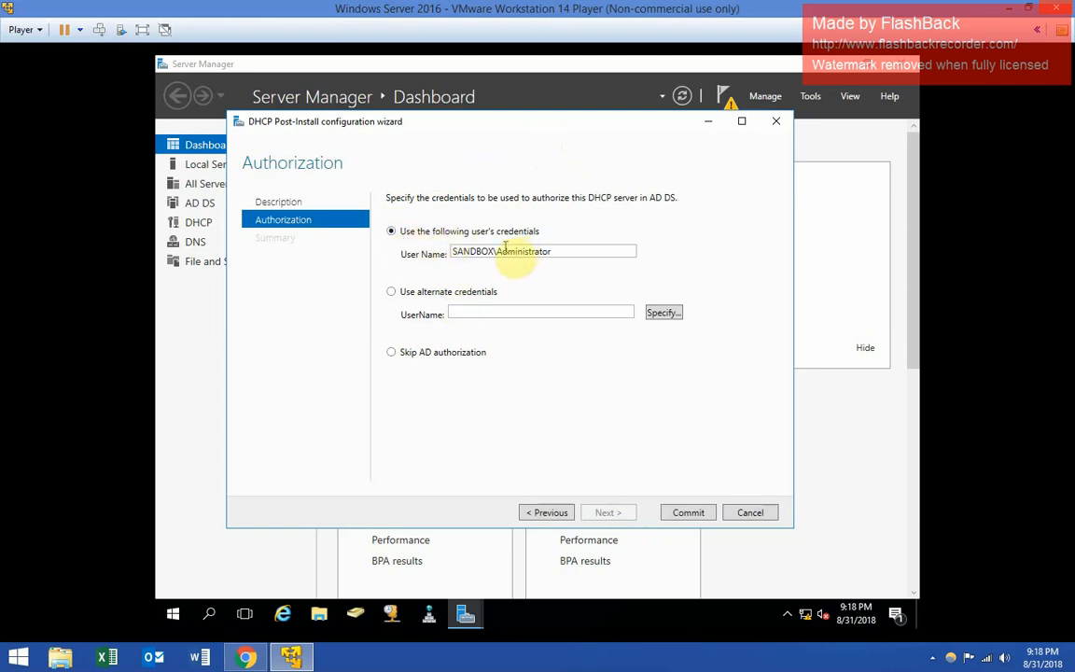
{"action": "left_click", "coordinate": [704, 514]}
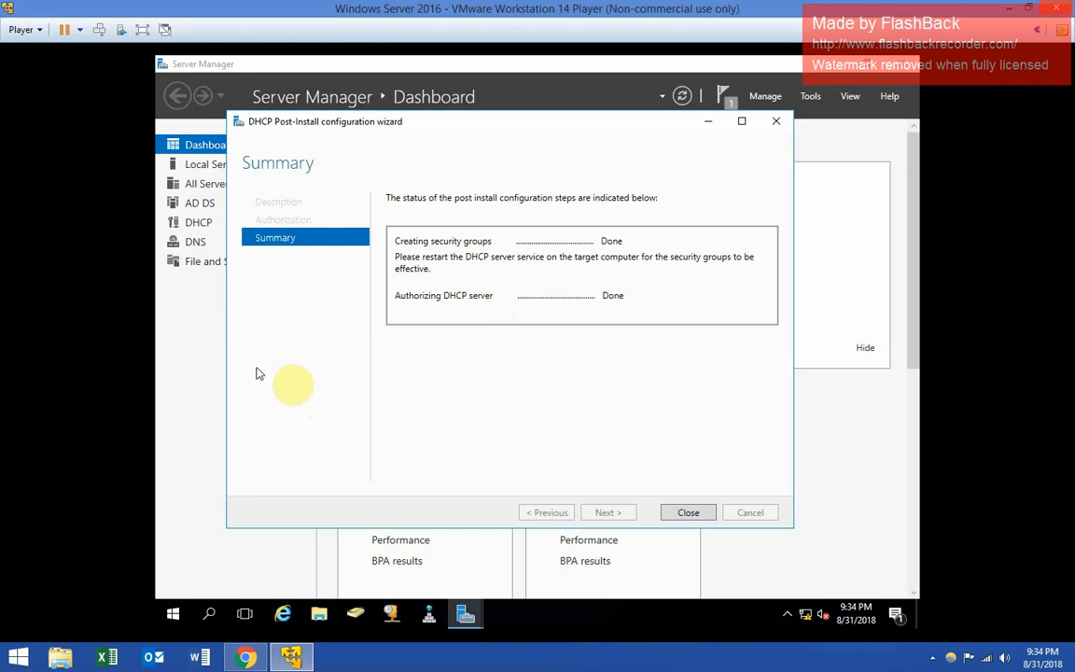
{"action": "left_click", "coordinate": [688, 512]}
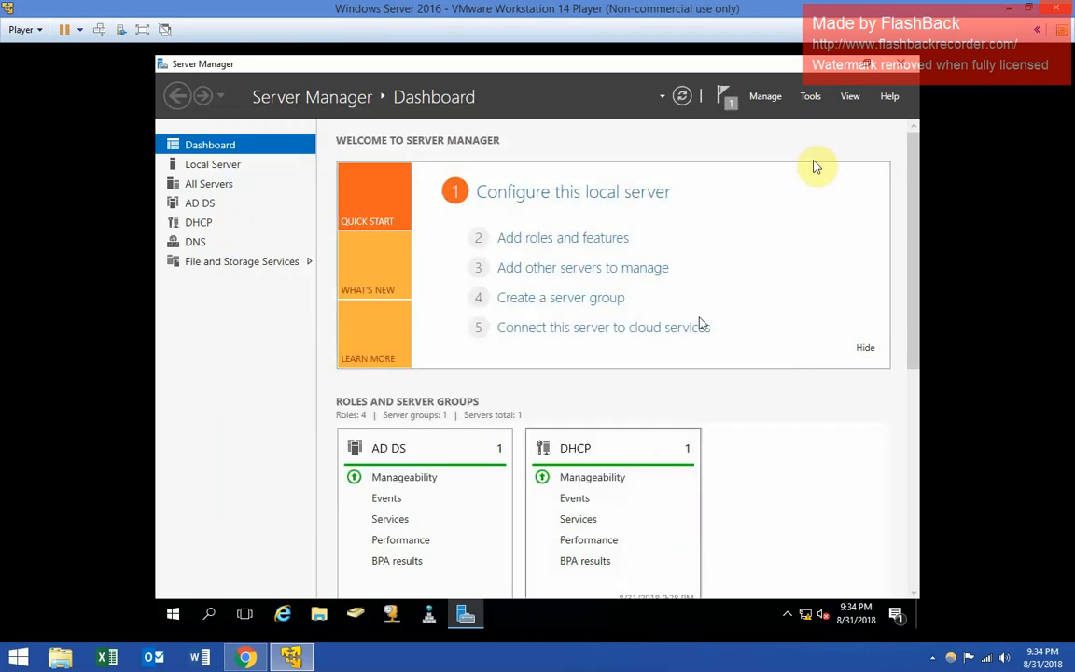
Minimize Server Manager and open the DHCP console from the desktop in a maximized window
{"action": "left_click", "coordinate": [837, 64]}
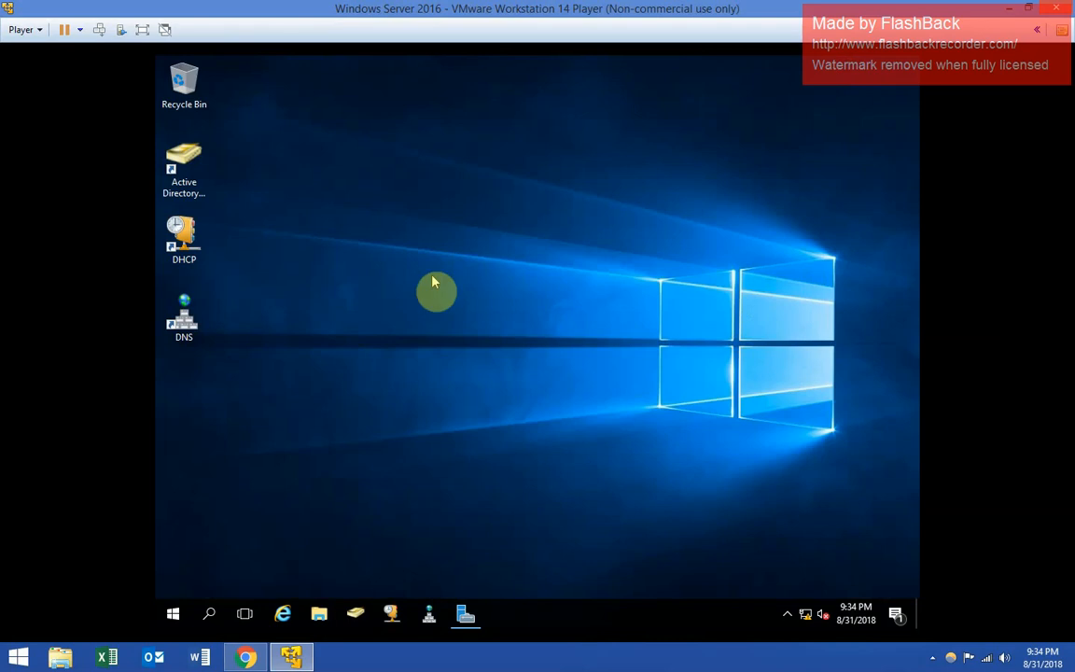
{"action": "left_click", "coordinate": [184, 261]}
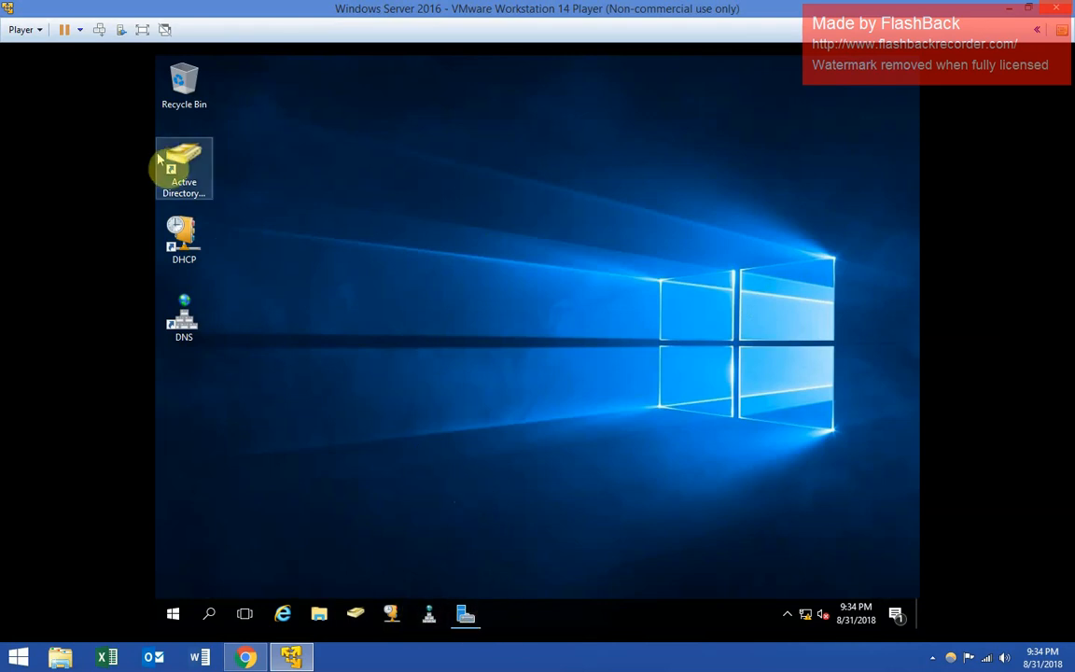
{"action": "left_click", "coordinate": [199, 242]}
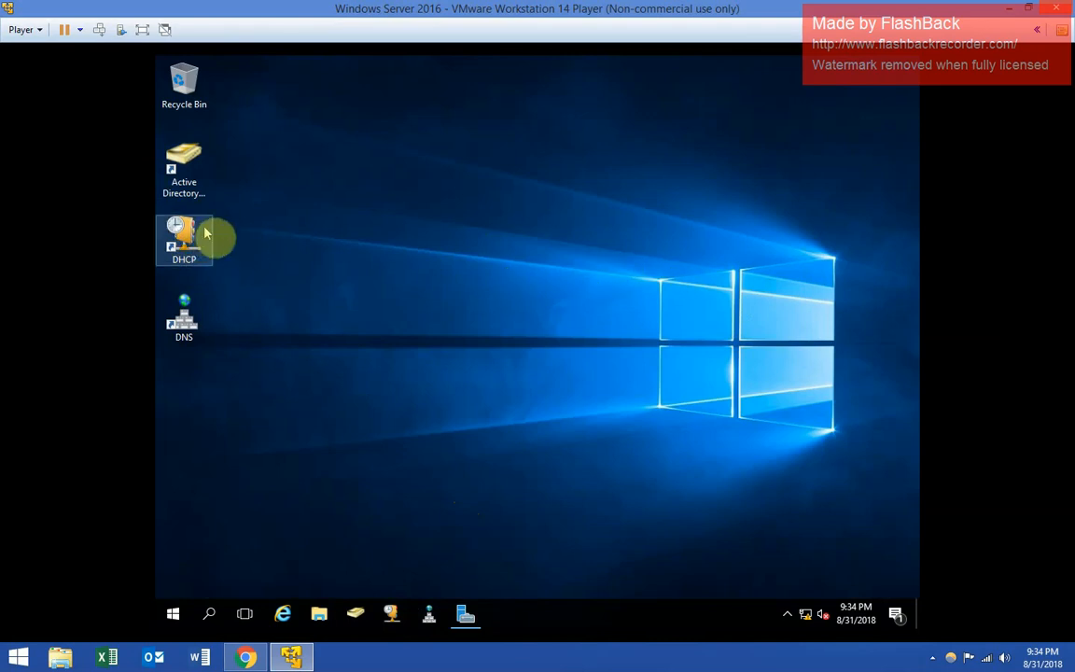
{"action": "double_click", "coordinate": [186, 239]}
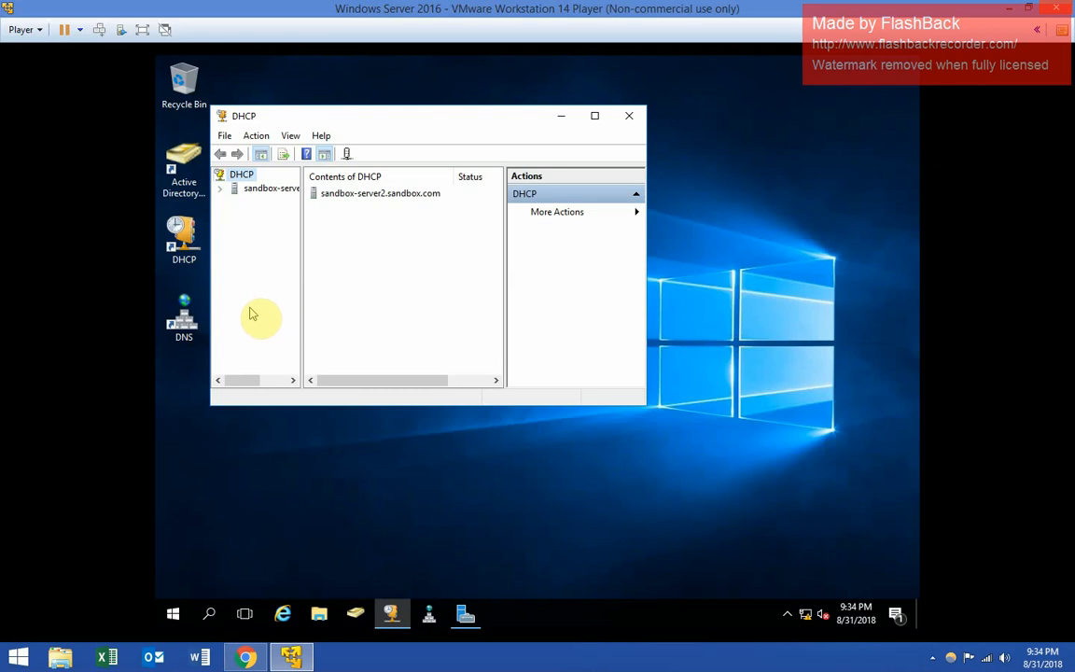
{"action": "left_click", "coordinate": [595, 115]}
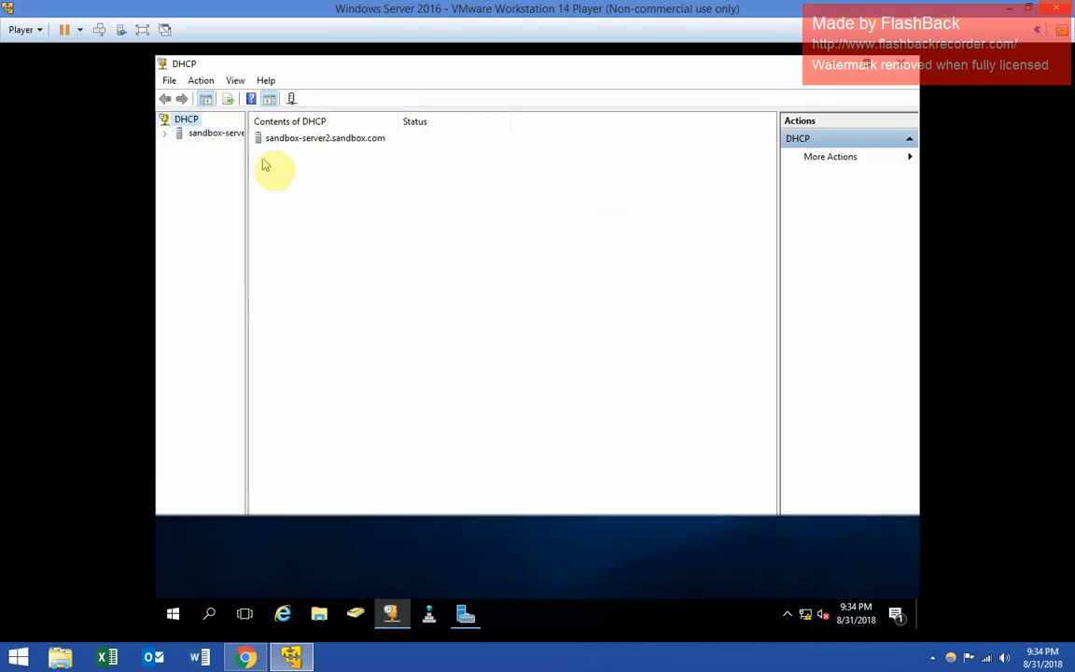
Add the authorized DHCP server sandbox-server2.sandbox.com to the DHCP console
{"action": "right_click", "coordinate": [183, 123]}
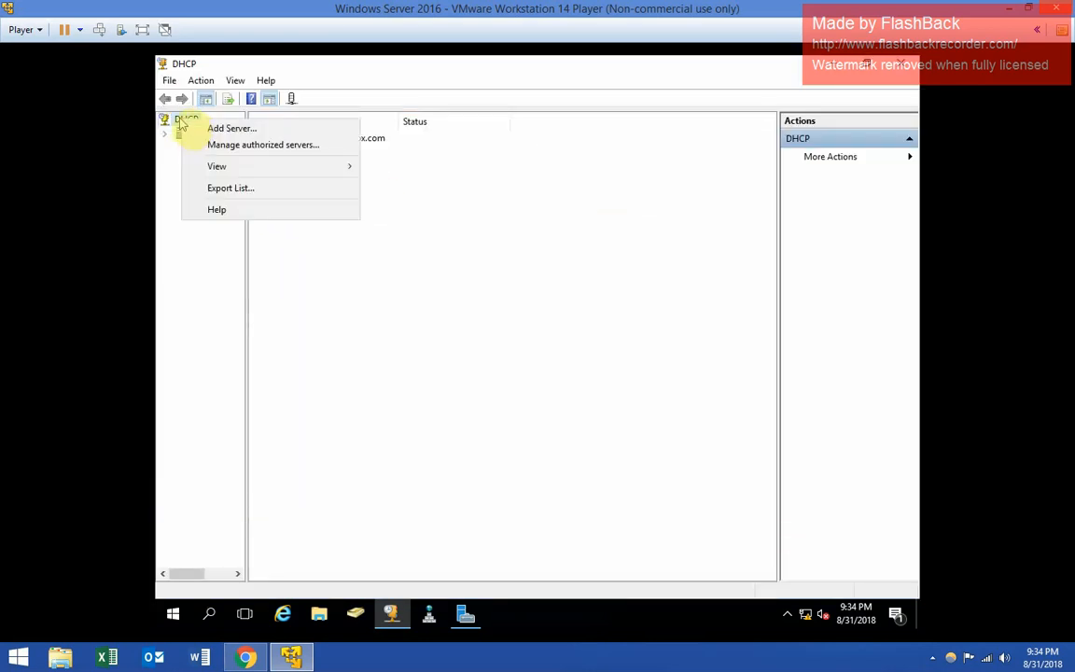
{"action": "left_click", "coordinate": [224, 129]}
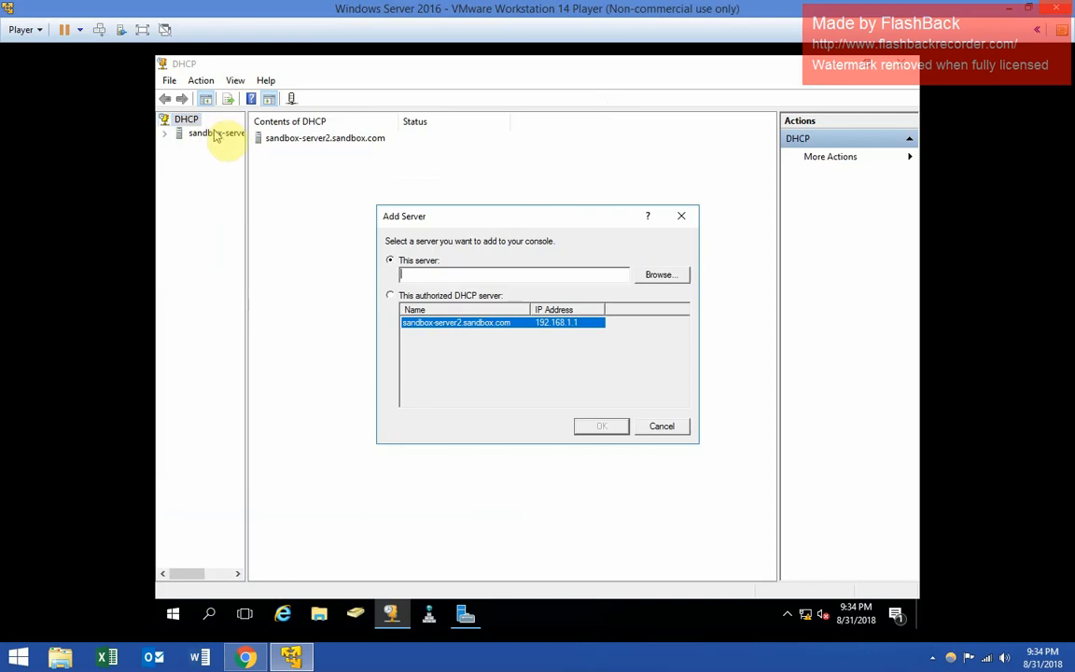
{"action": "left_click", "coordinate": [390, 295]}
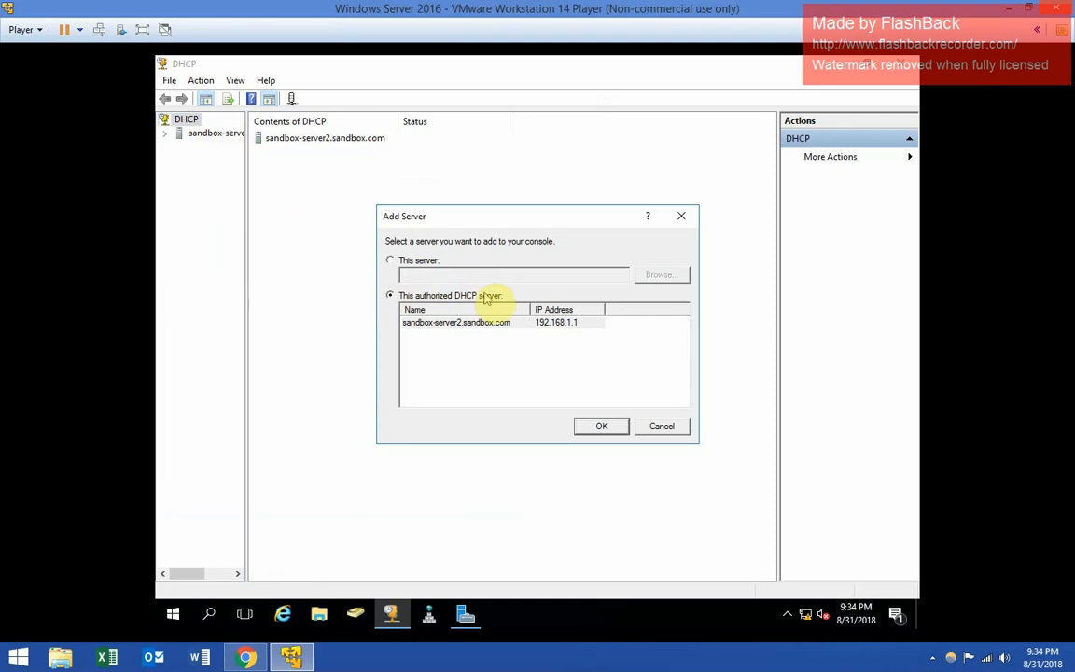
{"action": "left_click", "coordinate": [463, 325]}
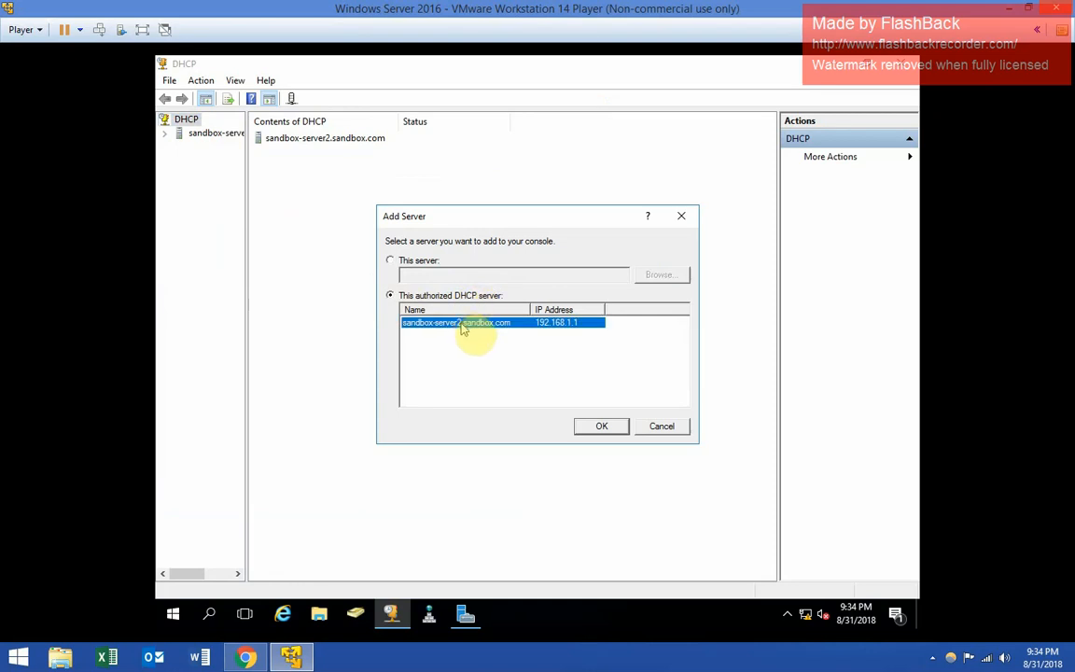
{"action": "left_click", "coordinate": [597, 426]}
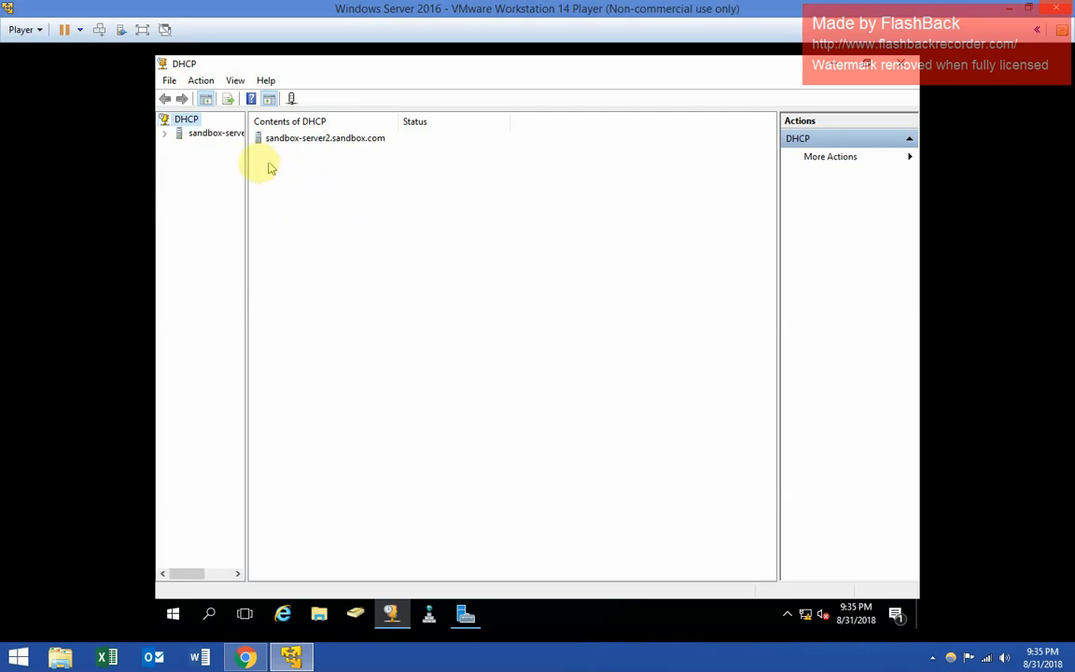
Start a new scope under the server's IPv4 node and name it Sandbox Scope
{"action": "right_click", "coordinate": [207, 140]}
{"action": "left_click", "coordinate": [168, 137]}
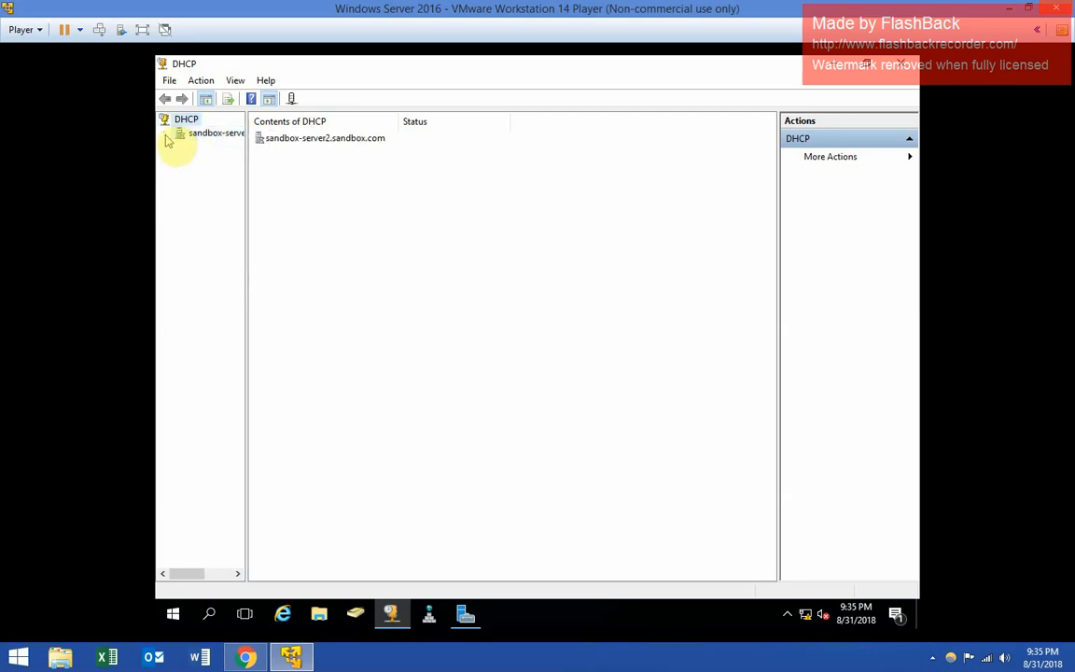
{"action": "left_click", "coordinate": [166, 137]}
{"action": "left_click", "coordinate": [178, 147]}
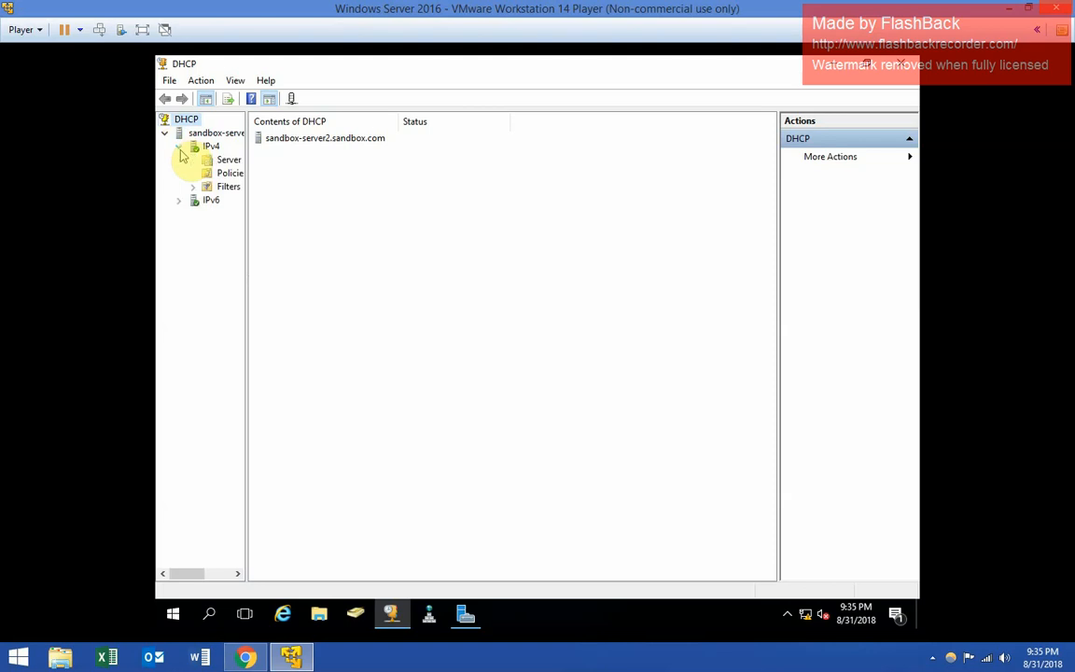
{"action": "right_click", "coordinate": [199, 151]}
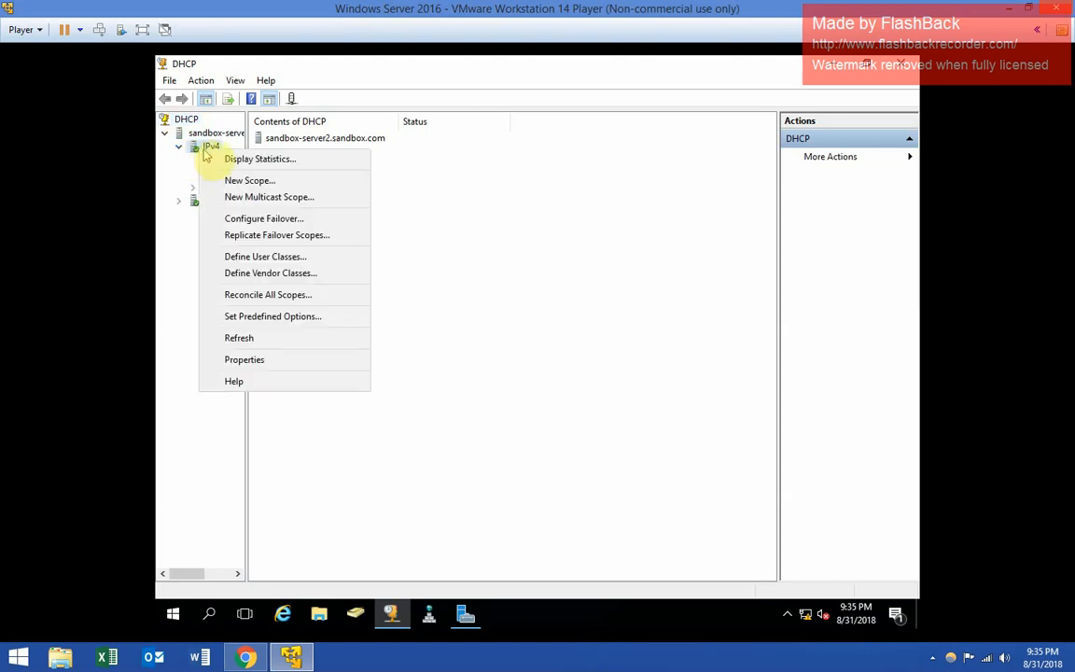
{"action": "left_click", "coordinate": [250, 182]}
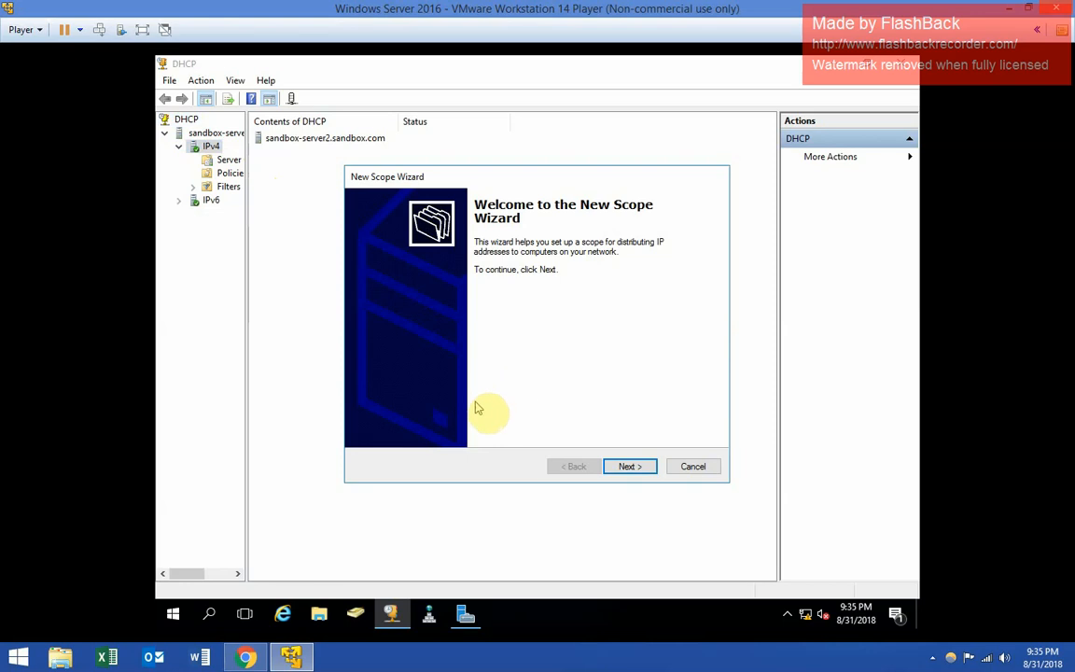
{"action": "left_click", "coordinate": [630, 467]}
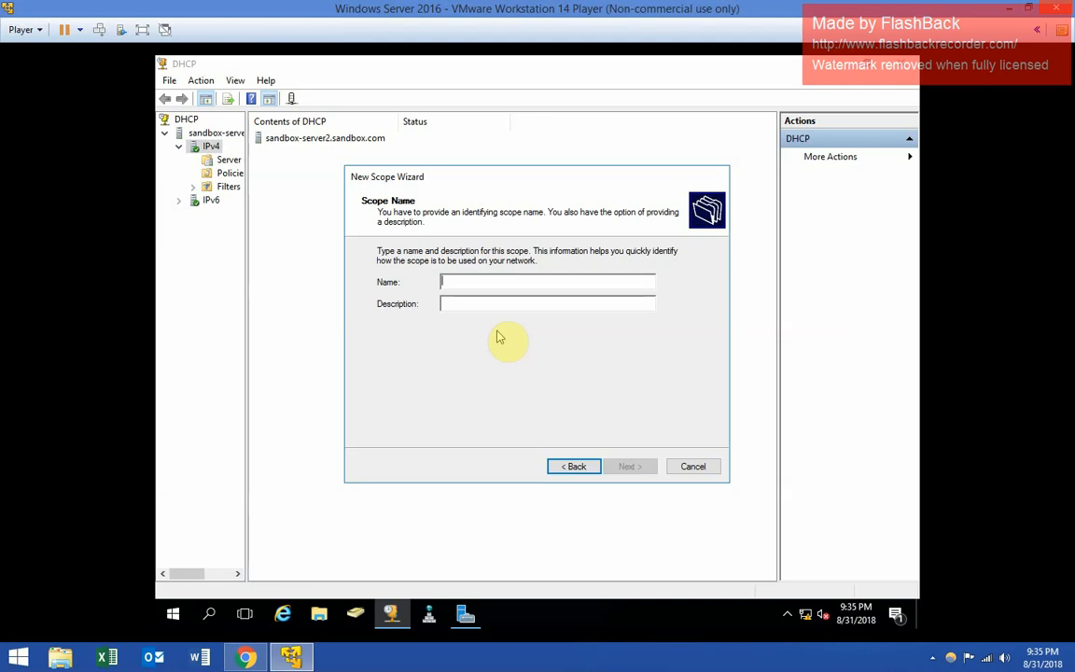
{"action": "type", "text": "Sandbox Scope"}
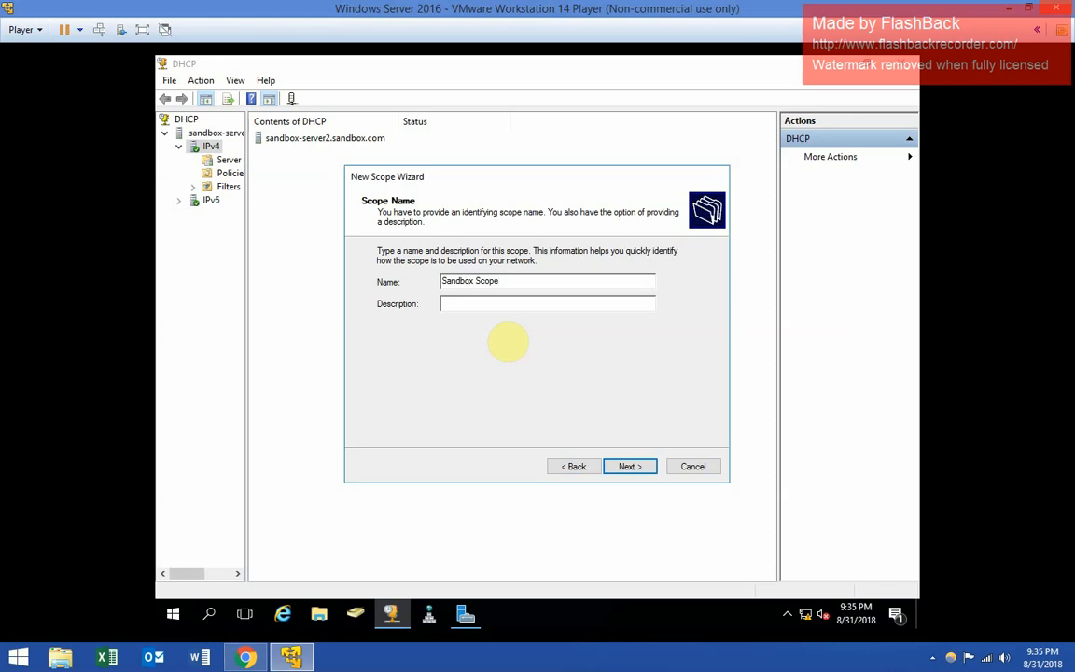
{"action": "left_click", "coordinate": [630, 466]}
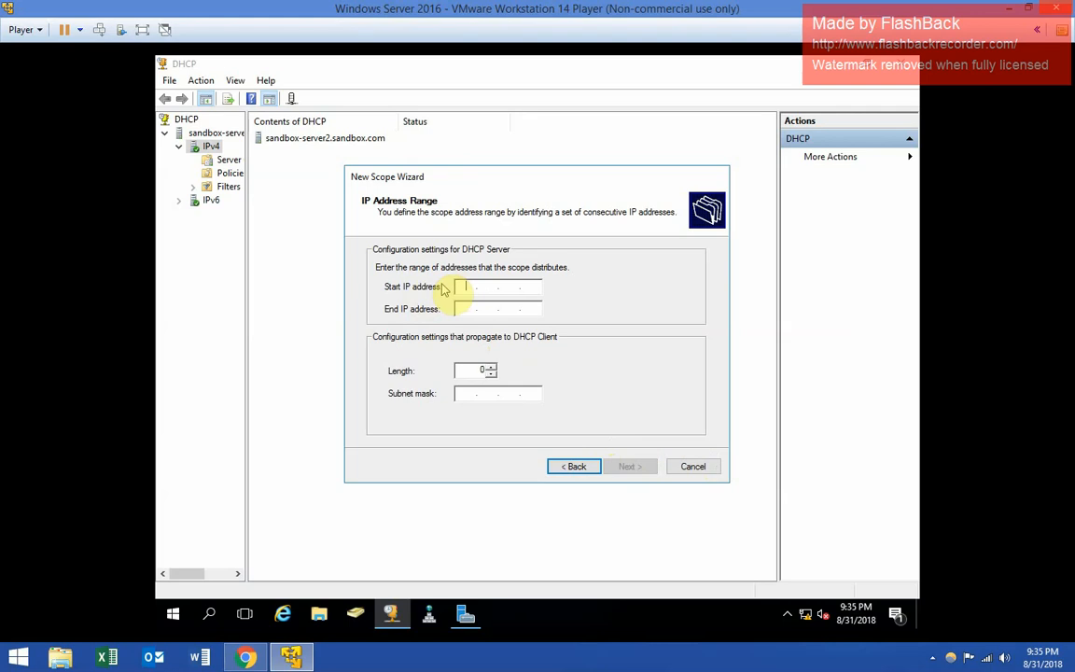
Open the Internet Protocol Version 4 (TCP/IPv4) properties of the Ethernet0 network adapter
{"action": "right_click", "coordinate": [805, 614]}
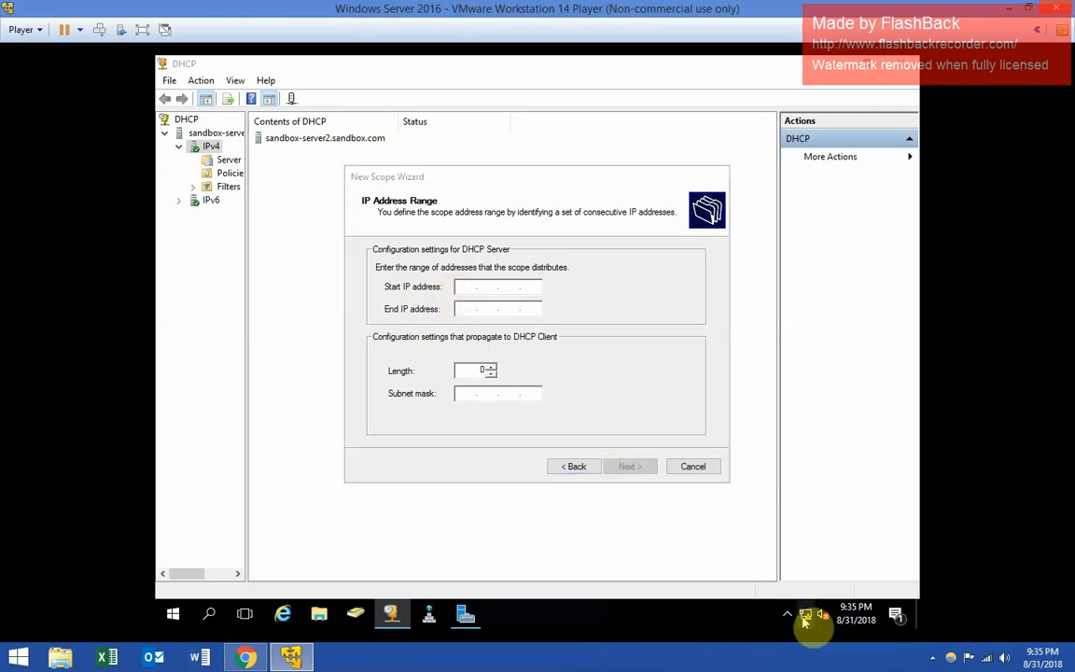
{"action": "left_click", "coordinate": [794, 605]}
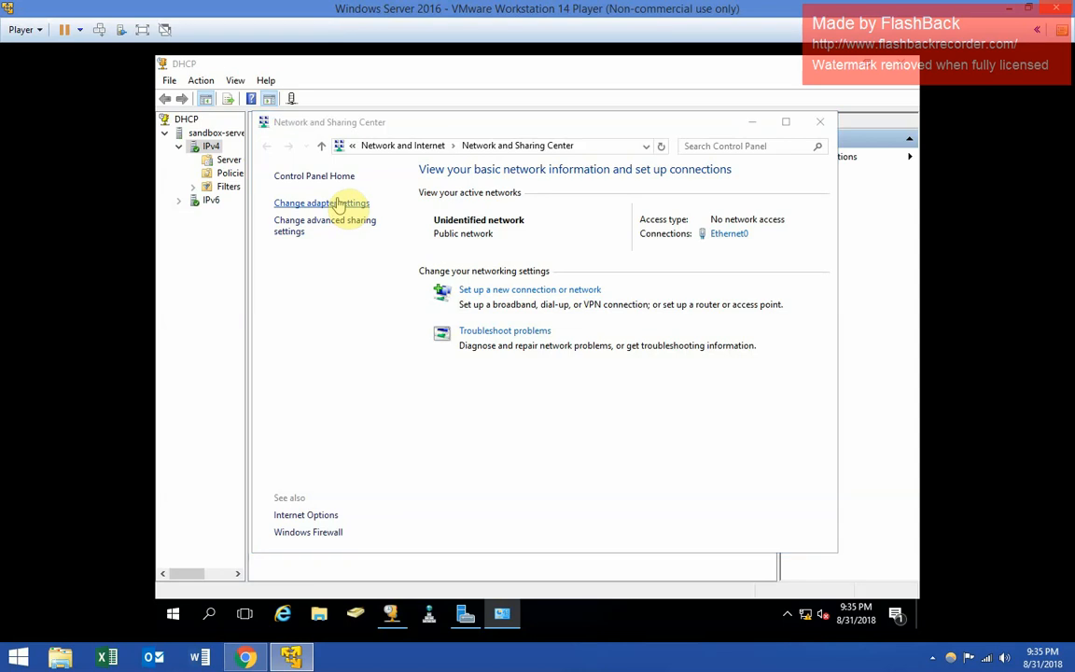
{"action": "left_click", "coordinate": [338, 204]}
{"action": "right_click", "coordinate": [338, 235]}
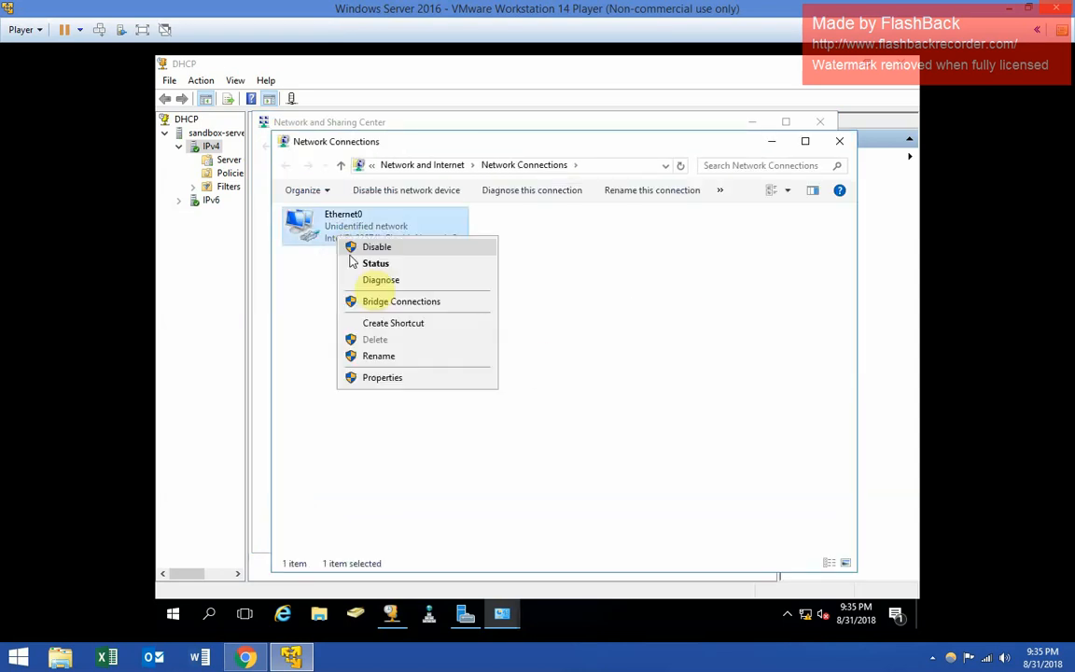
{"action": "left_click", "coordinate": [392, 376]}
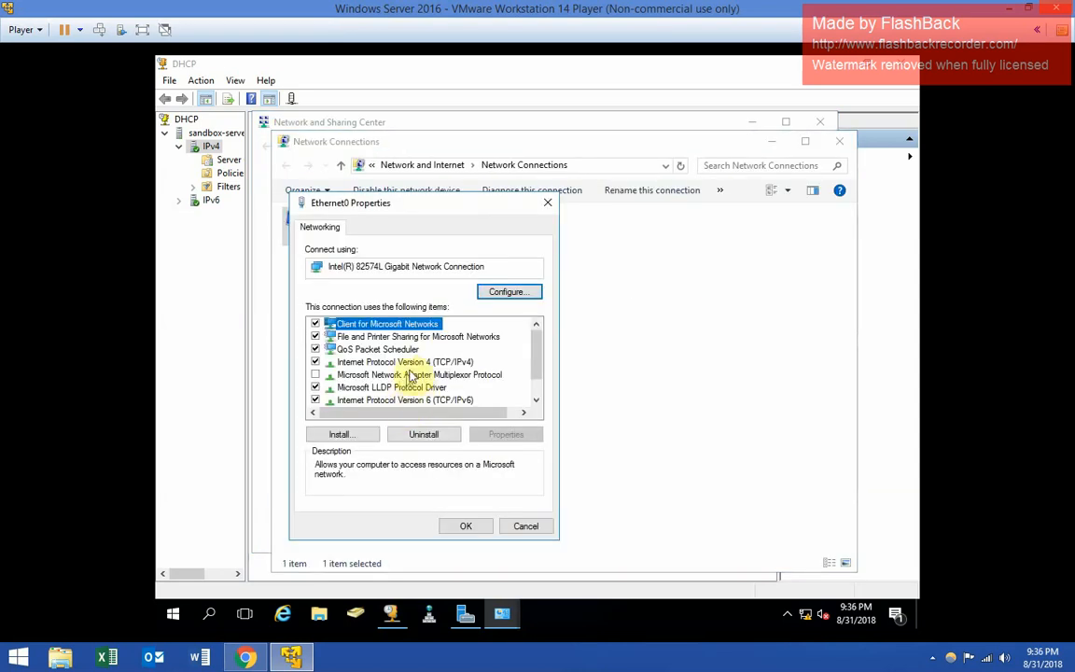
{"action": "left_click", "coordinate": [415, 361]}
{"action": "left_click", "coordinate": [502, 434]}
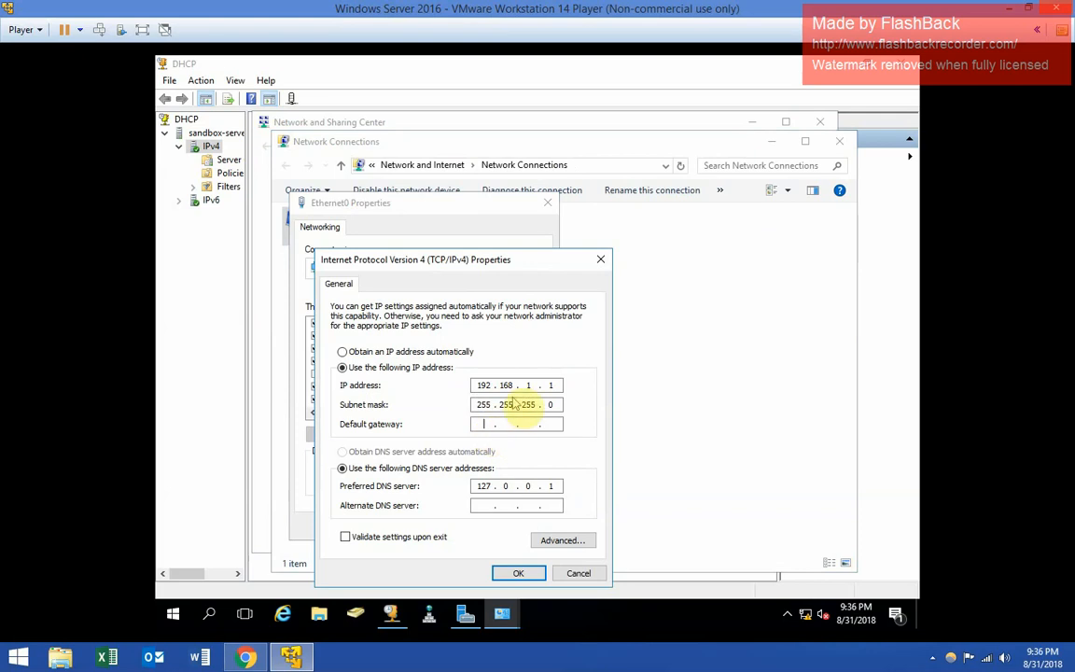
Set the adapter's default gateway to 192.168.1.1, apply it, and close the network settings windows
{"action": "key", "text": "Tab"}
{"action": "type", "text": "192 . 168 . 1 . 1"}
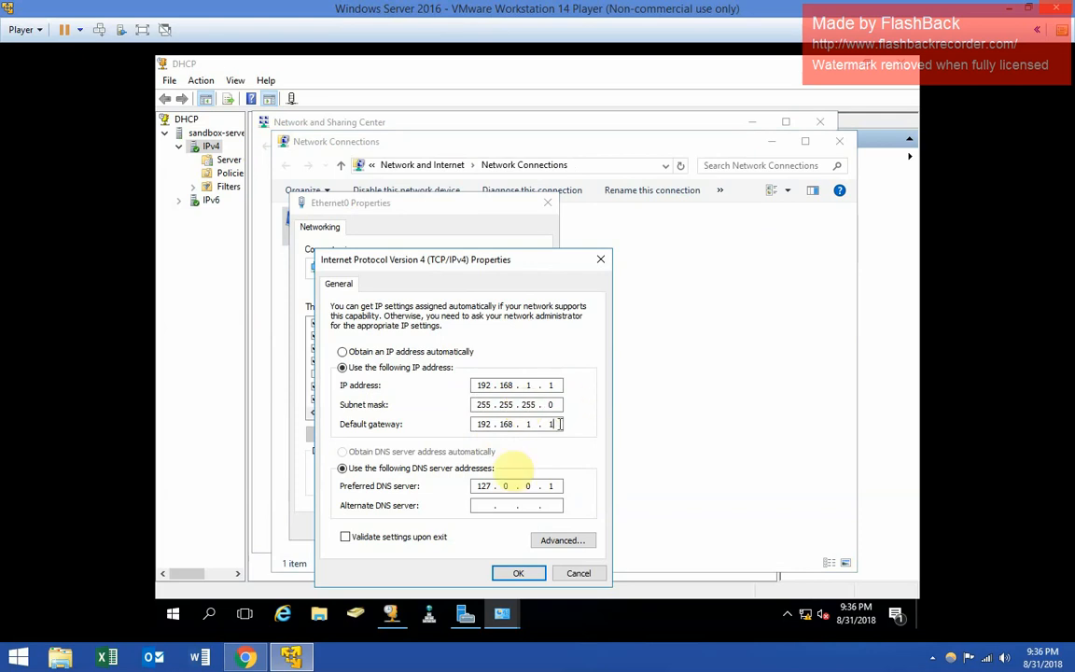
{"action": "double_click", "coordinate": [483, 486]}
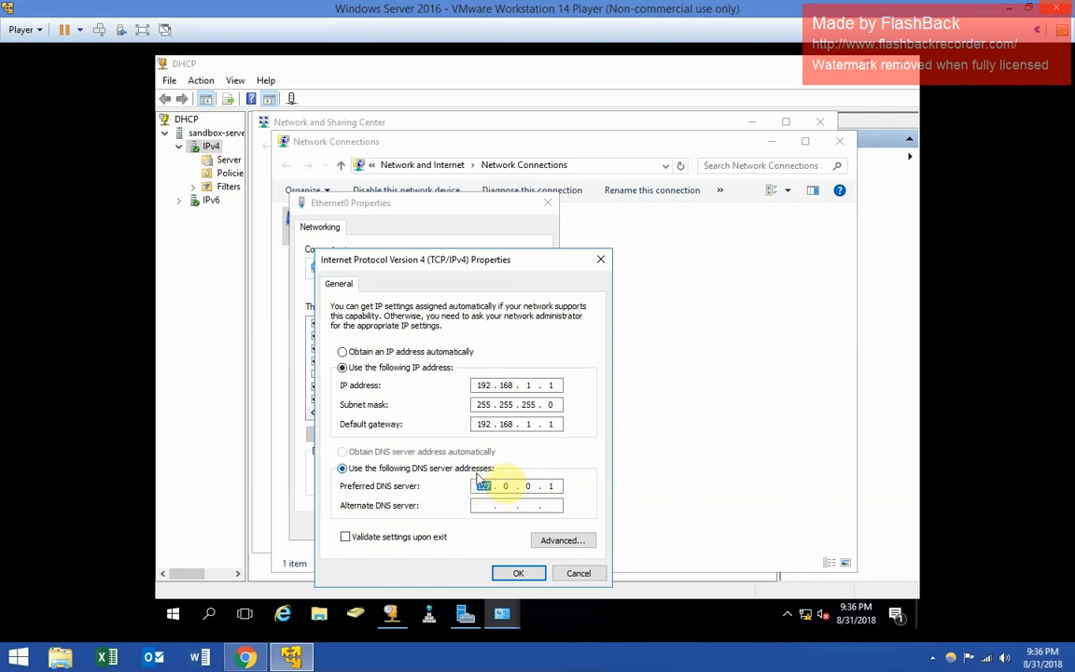
{"action": "left_click", "coordinate": [518, 573]}
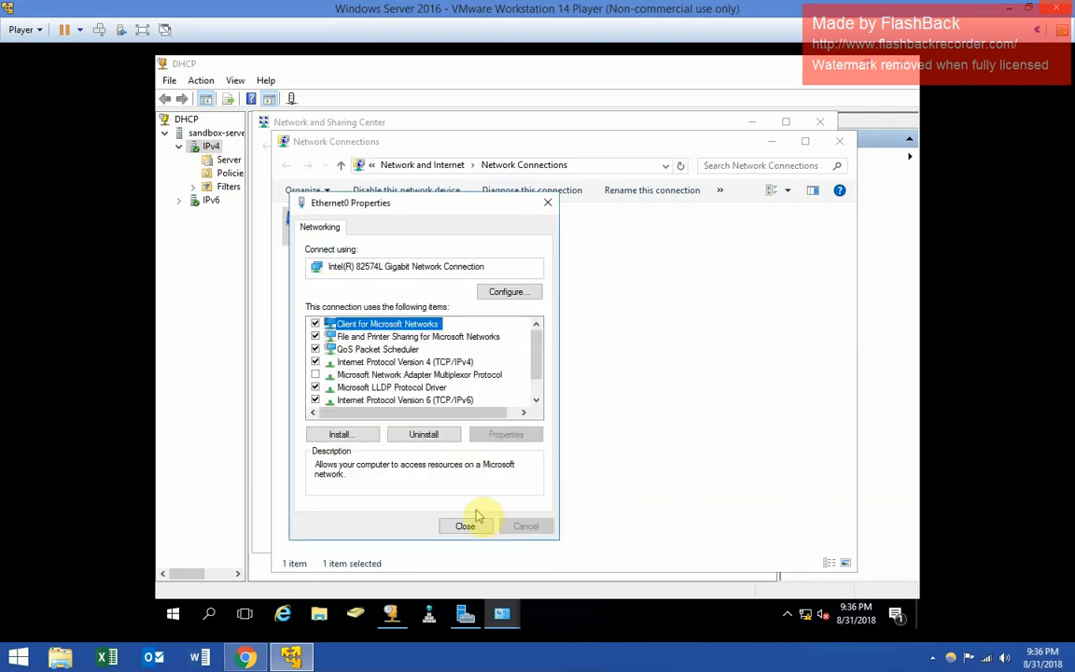
{"action": "left_click", "coordinate": [468, 528]}
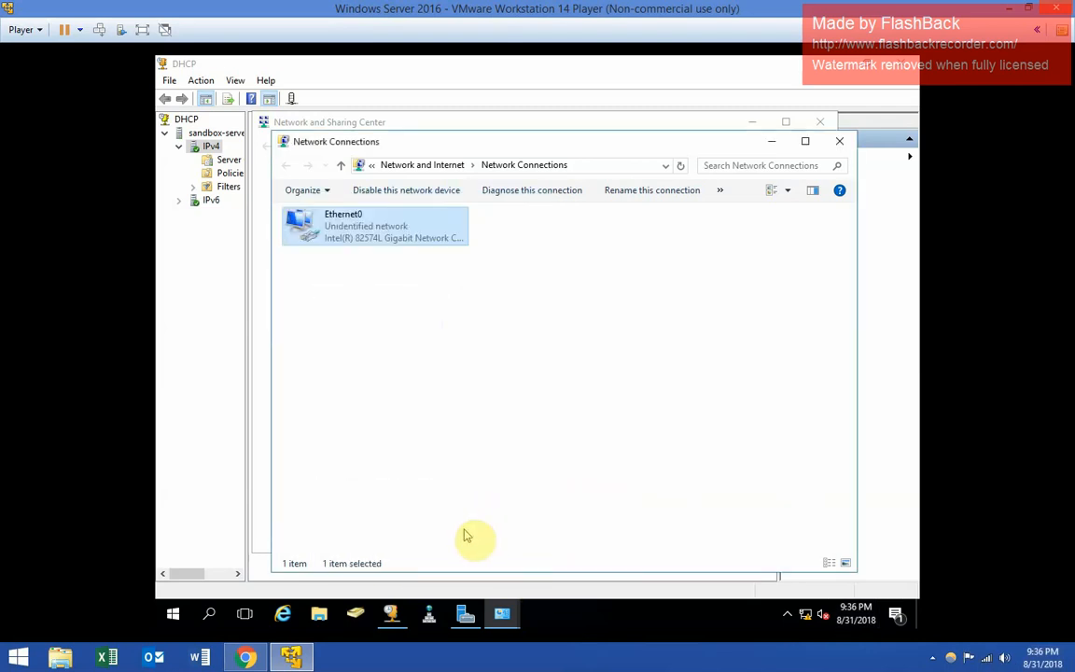
{"action": "left_click", "coordinate": [839, 140]}
{"action": "left_click", "coordinate": [819, 121]}
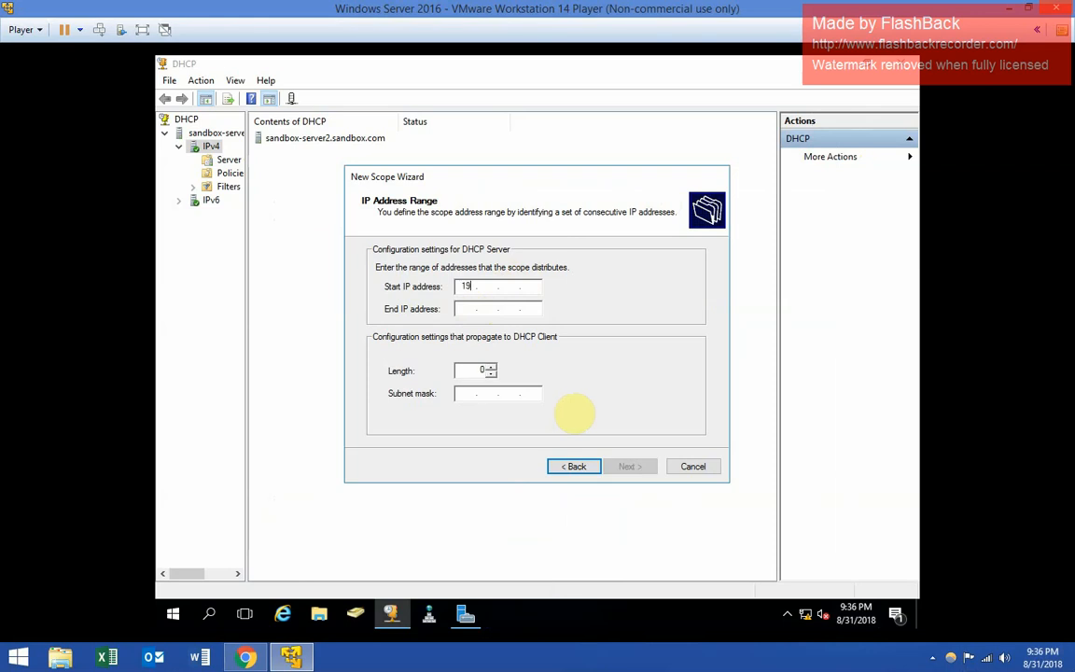
Set the scope's address range from 192.168.1.10 to 192.168.1.20 and accept the range
{"action": "type", "text": "68.1.10"}
{"action": "left_click", "coordinate": [481, 308]}
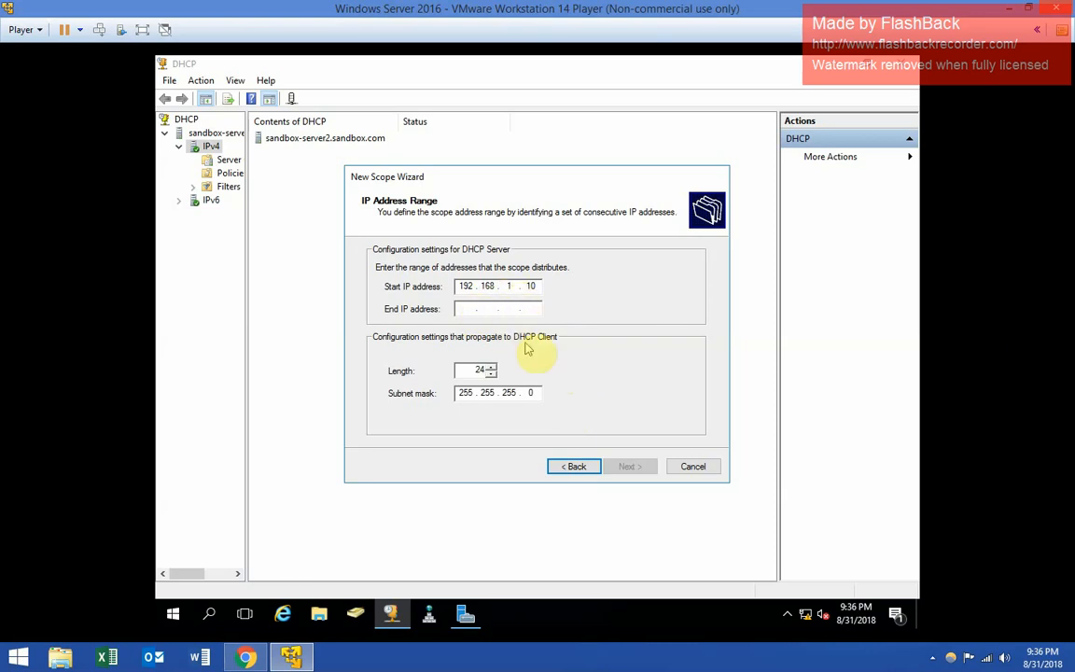
{"action": "type", "text": "192.16"}
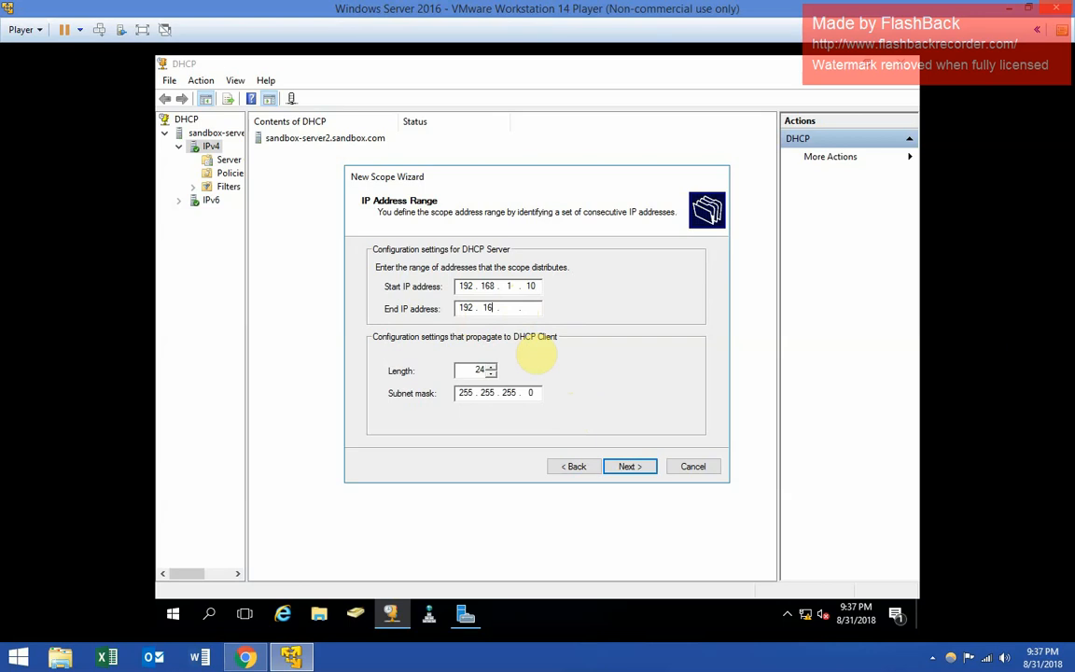
{"action": "type", "text": "8 . 1 . 20"}
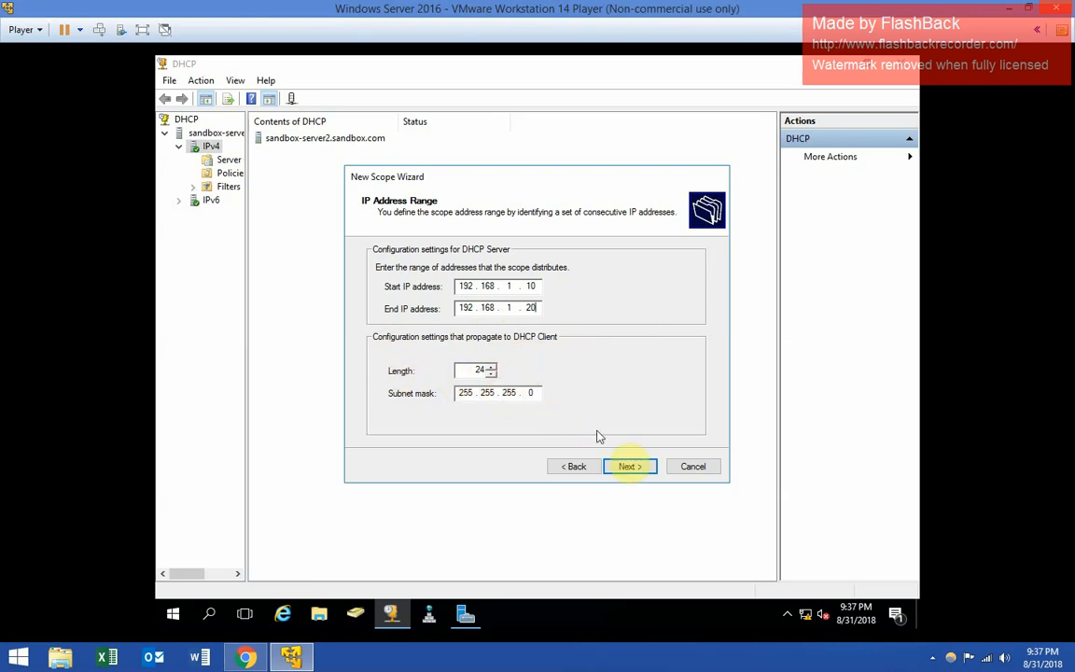
{"action": "left_click", "coordinate": [629, 467]}
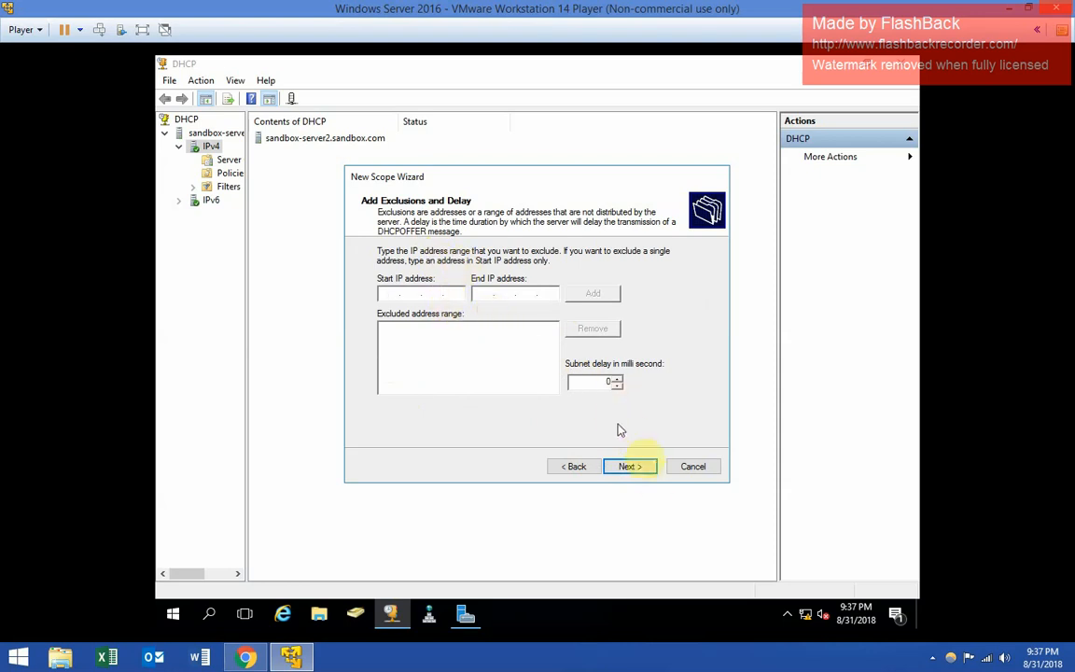
Leave the exclusions empty, keep the default lease duration, and choose to configure the scope's DHCP options now
{"action": "left_click", "coordinate": [629, 467]}
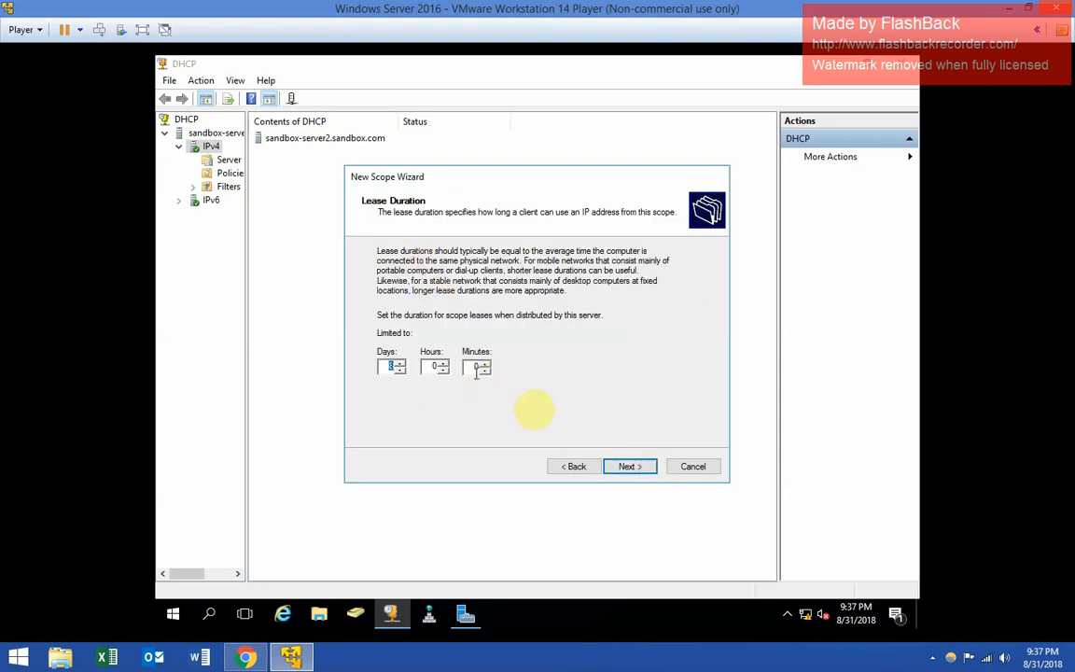
{"action": "left_click", "coordinate": [625, 469]}
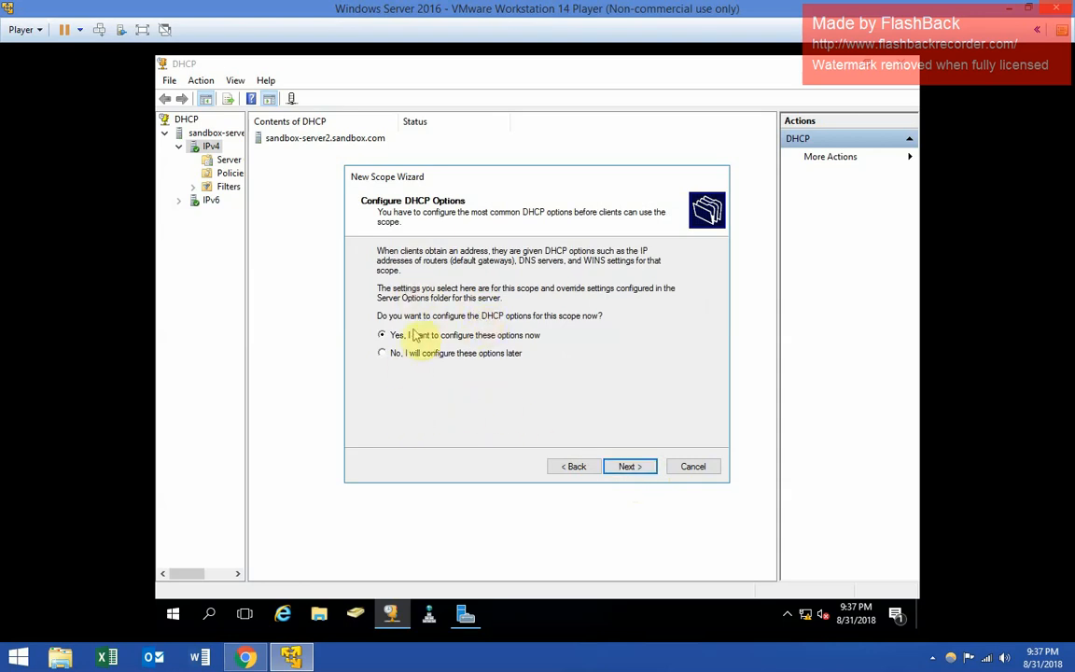
{"action": "left_click", "coordinate": [626, 467]}
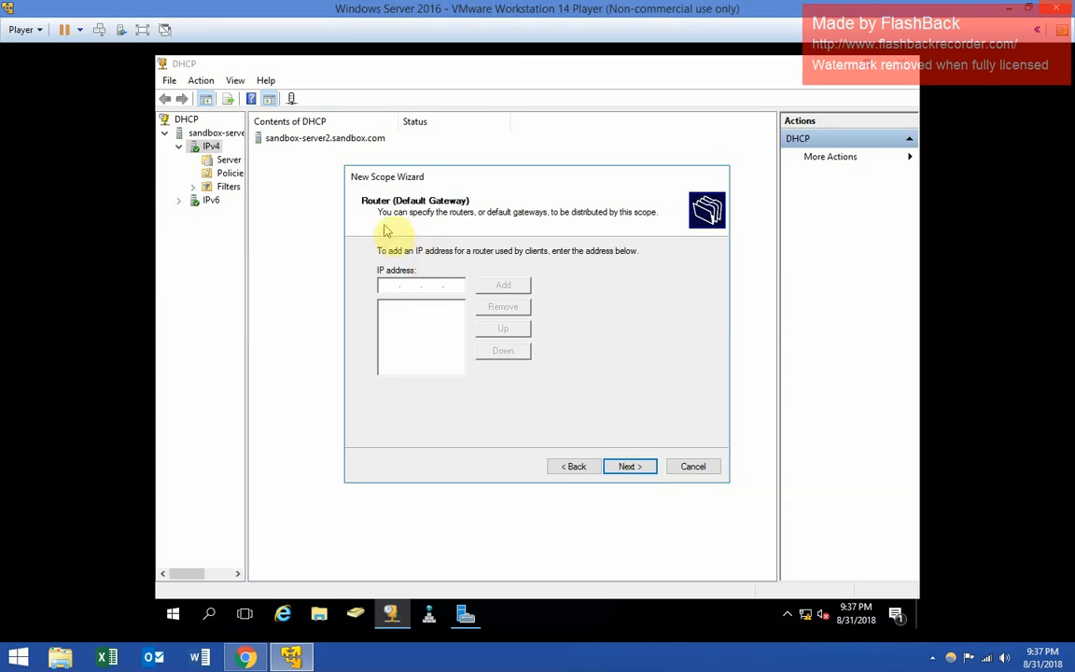
Add 192.168.1.1 as the router (default gateway) distributed by the scope and continue
{"action": "type", "text": "1"}
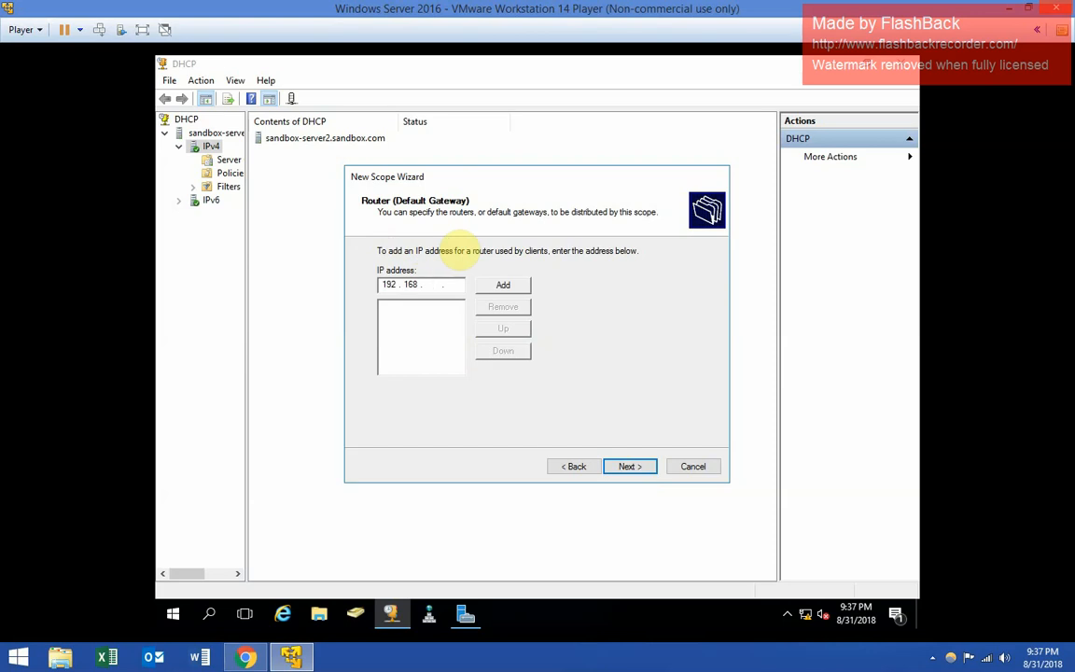
{"action": "type", "text": "92 . 168 . 1 . 1"}
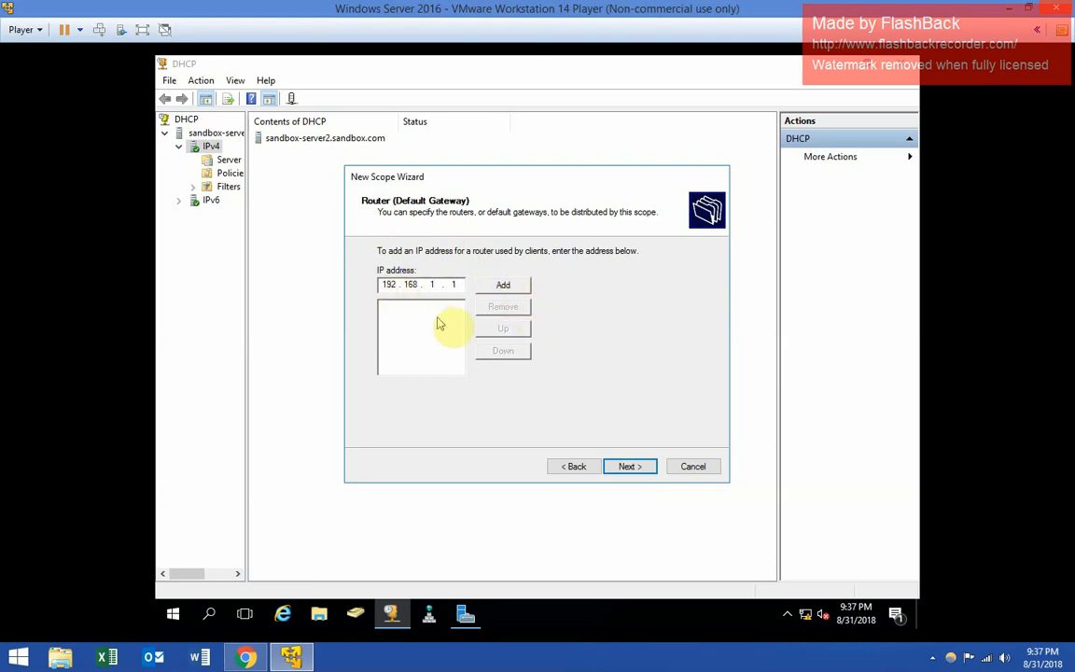
{"action": "left_click", "coordinate": [503, 289]}
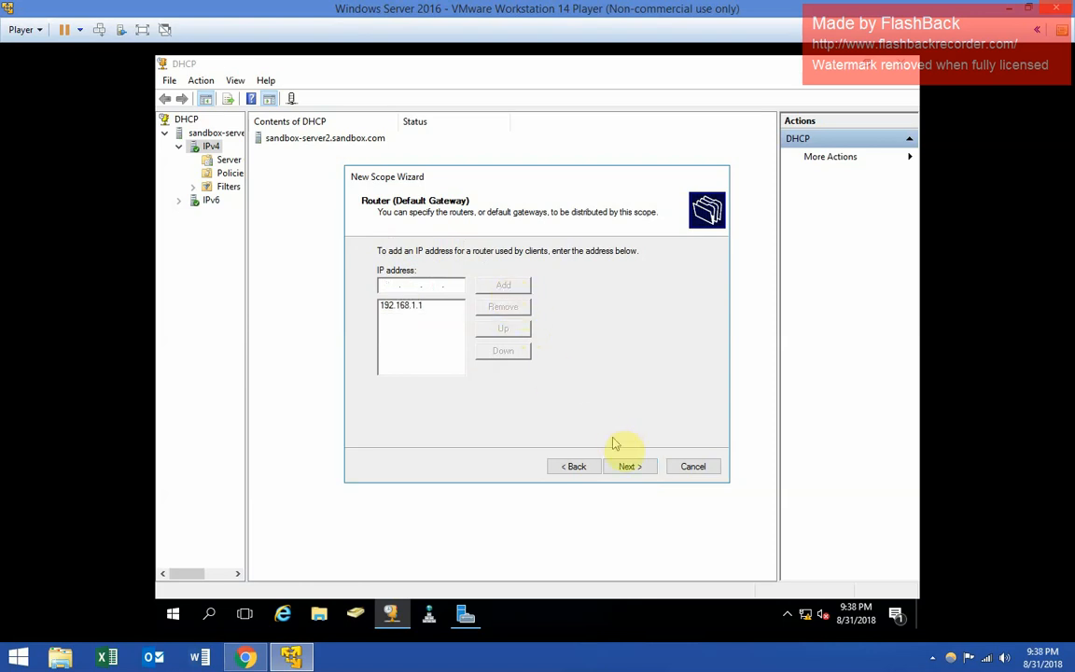
{"action": "left_click", "coordinate": [629, 465]}
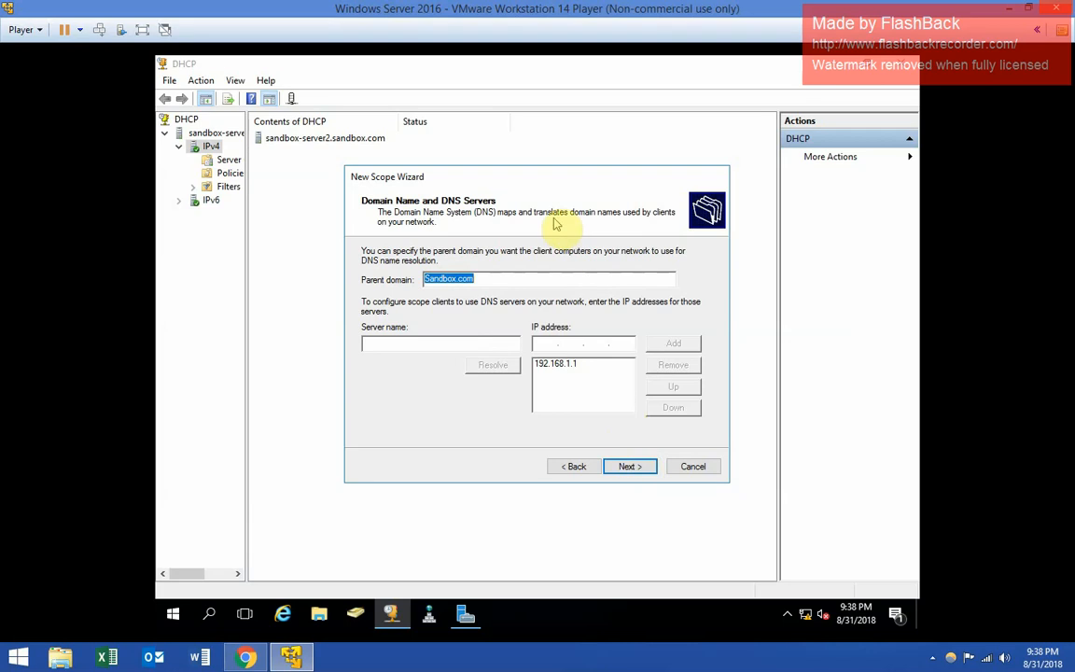
Accept the default DNS settings, leave WINS empty, and finish the wizard with the scope activated now
{"action": "left_click", "coordinate": [632, 474]}
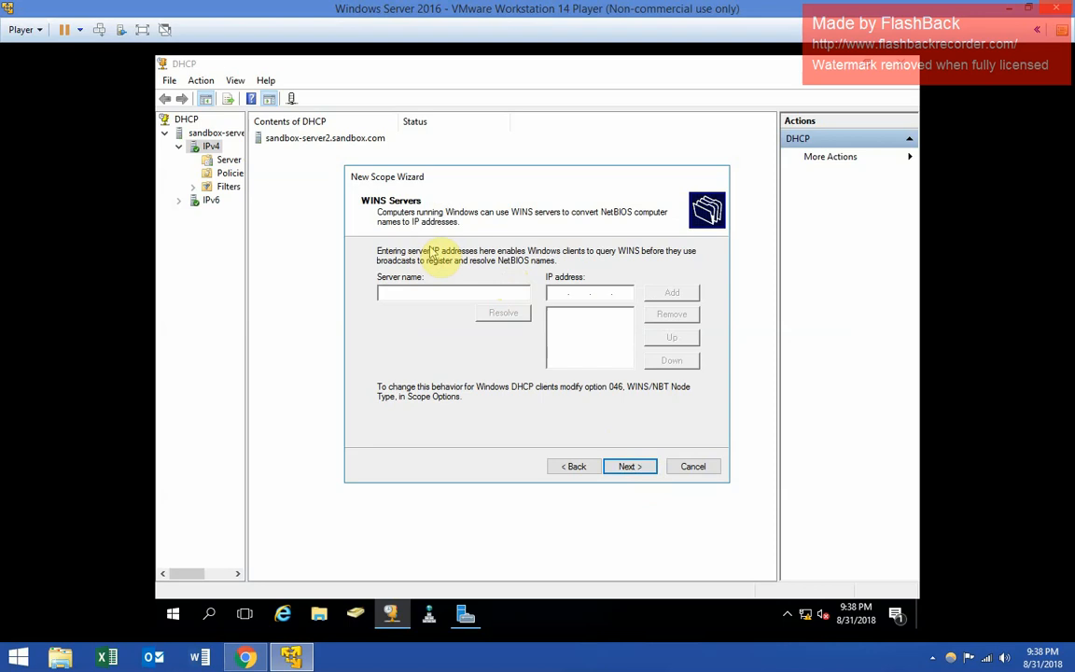
{"action": "left_click", "coordinate": [635, 468]}
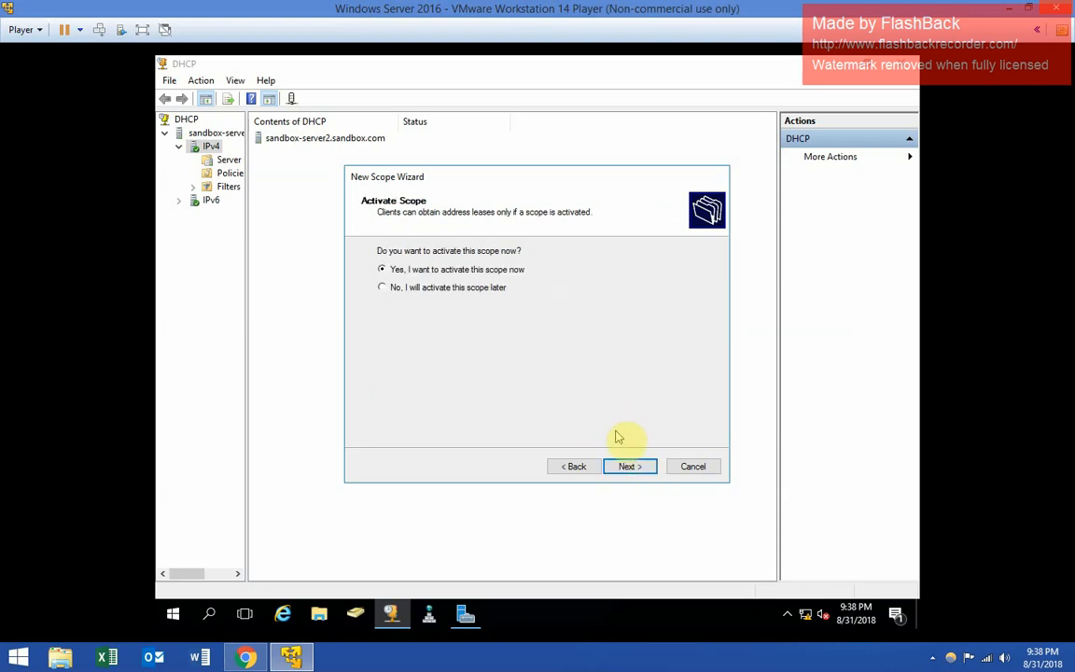
{"action": "left_click", "coordinate": [639, 463]}
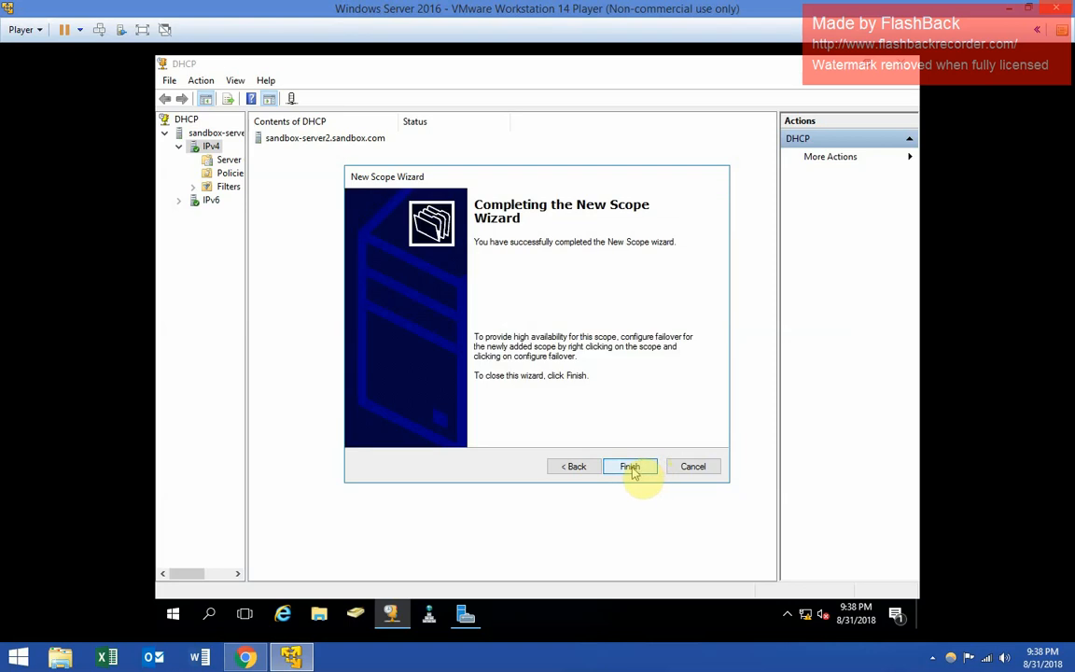
{"action": "left_click", "coordinate": [631, 469]}
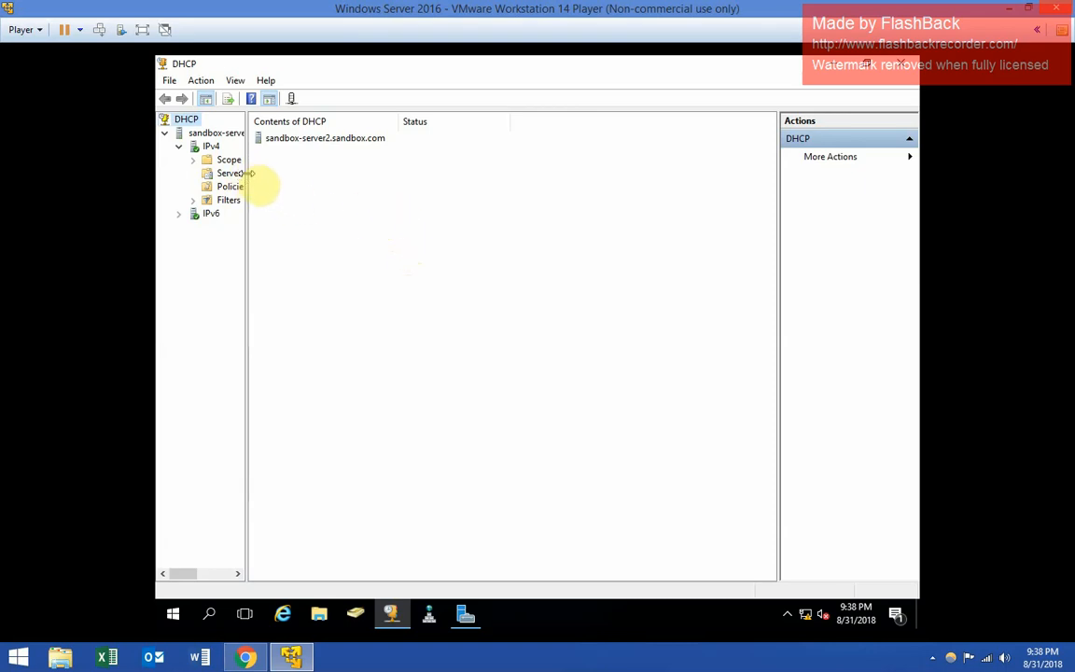
Widen the console tree, expand Sandbox Scope under IPv4, and view its address leases
{"action": "left_click_drag", "start_coordinate": [248, 177], "coordinate": [442, 191]}
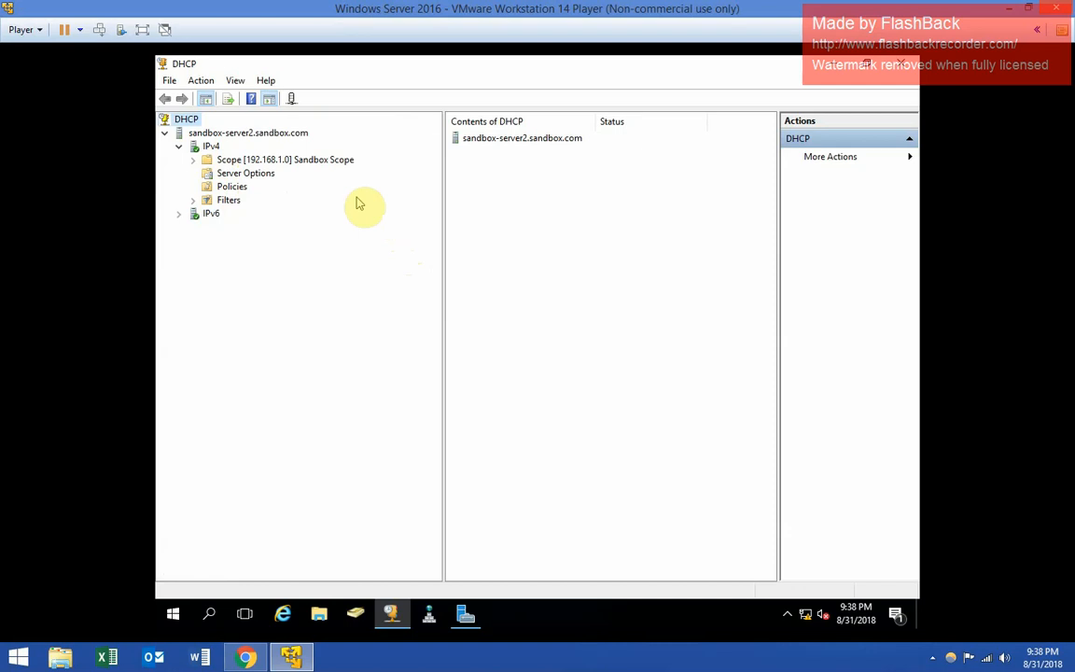
{"action": "double_click", "coordinate": [270, 161]}
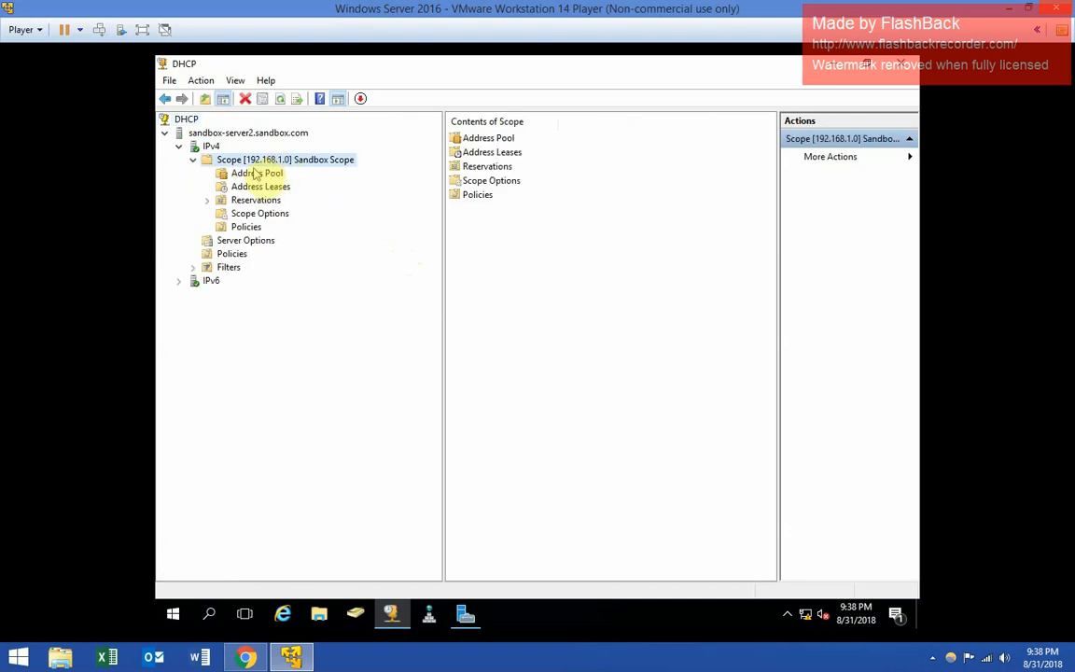
{"action": "left_click", "coordinate": [256, 188]}
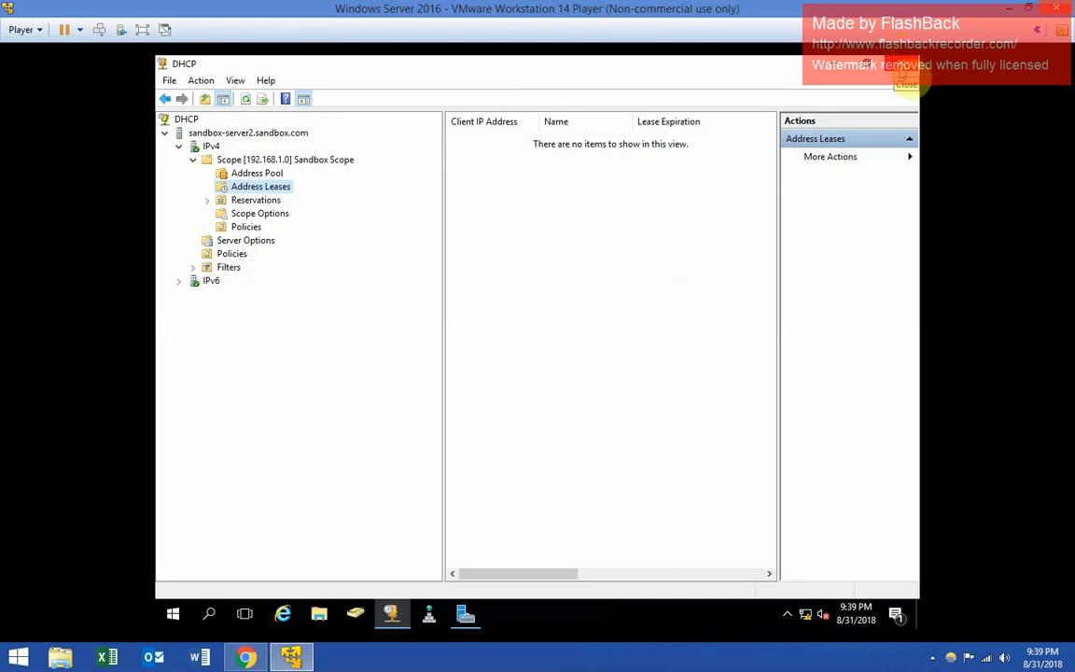
Close the DHCP console and return to the server's desktop
{"action": "left_click", "coordinate": [830, 63]}
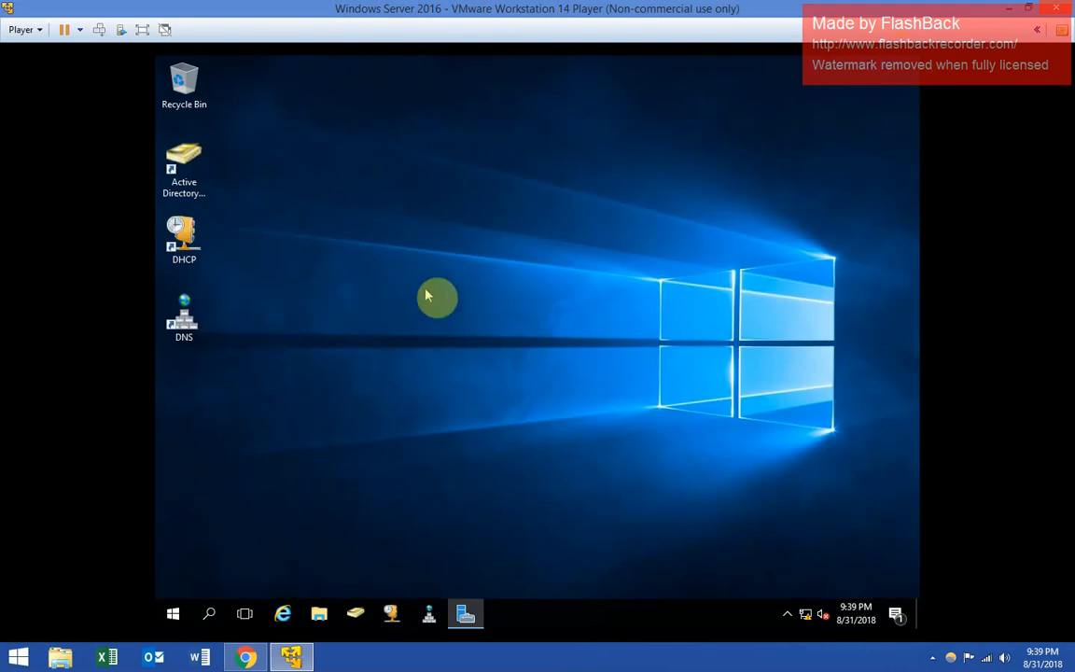
{"action": "left_click", "coordinate": [413, 254]}
{"action": "left_click", "coordinate": [415, 253]}
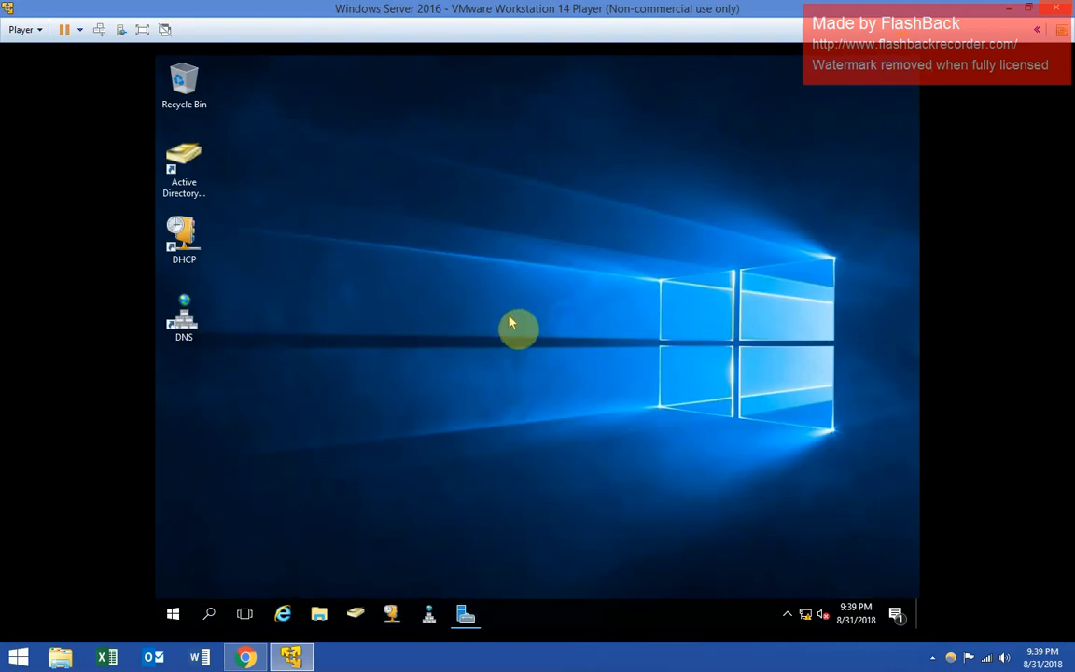